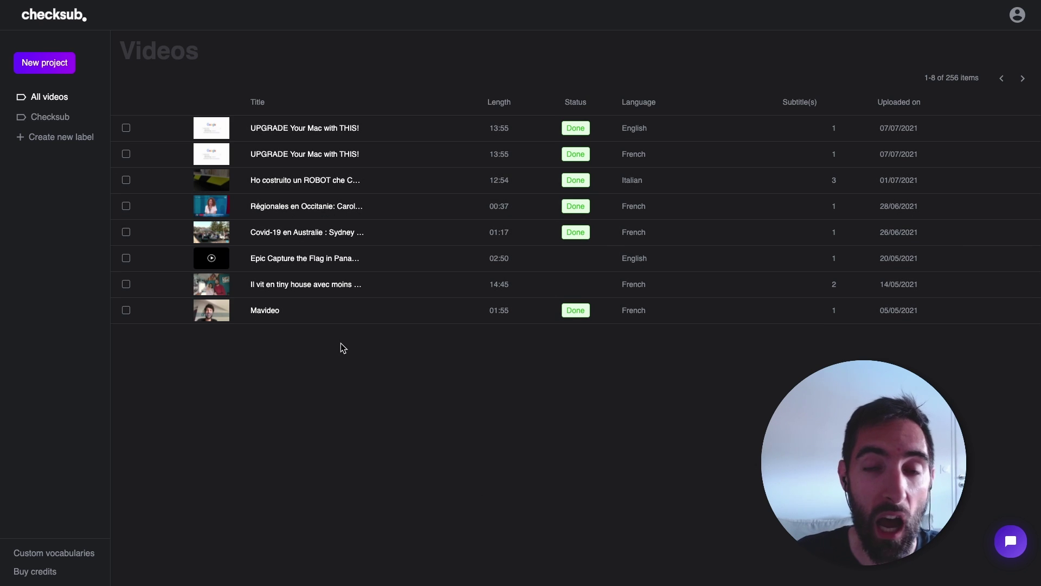
left_click(41, 64)
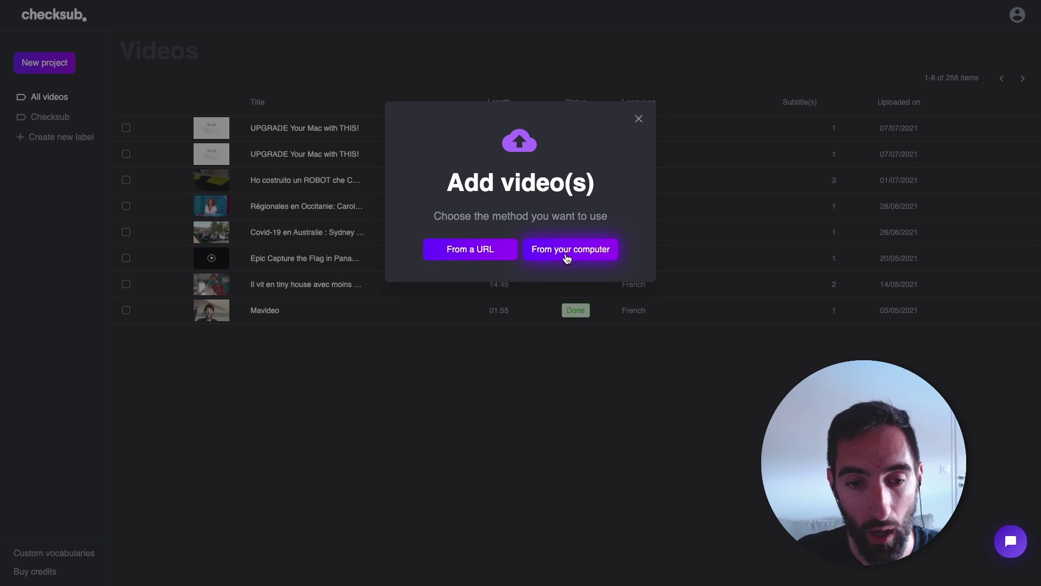
left_click(488, 248)
left_click(468, 190)
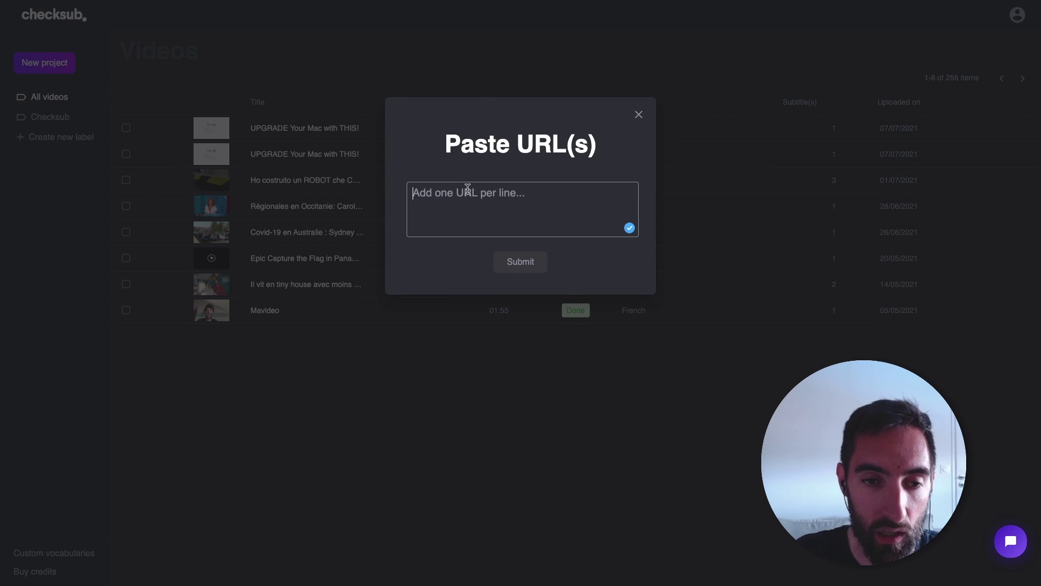
type("https://www.youtube.com/watch?v=TZYZsFebm3Y")
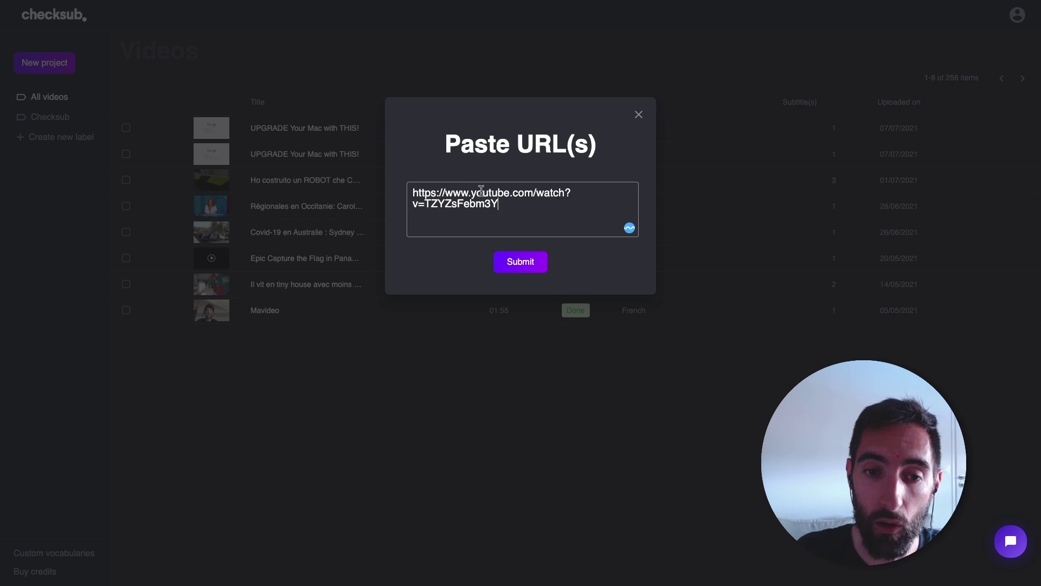
left_click(522, 264)
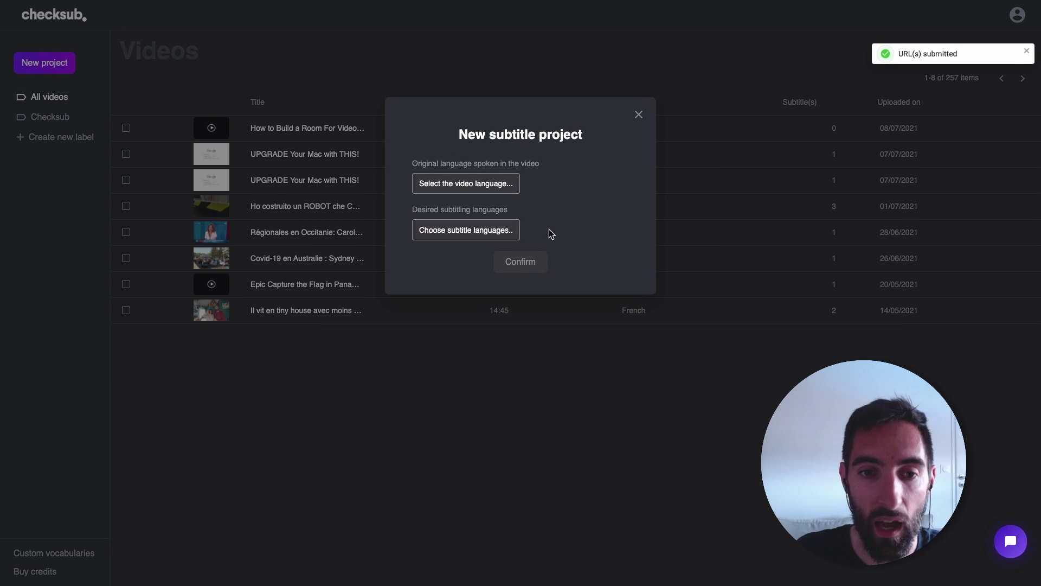
Step: Set the video's original language to English and add French as a second subtitle language
left_click(470, 185)
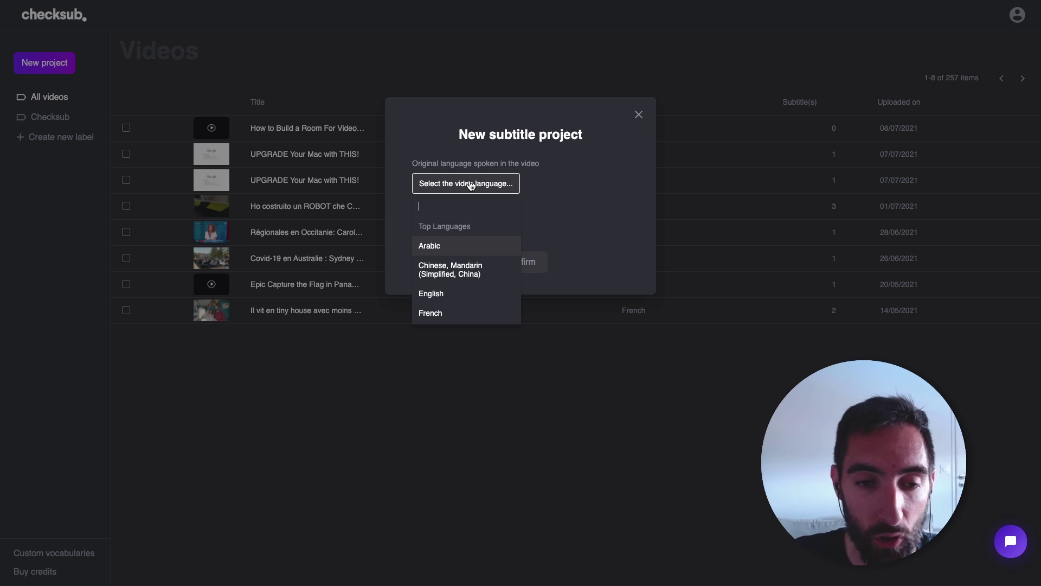
type("englis")
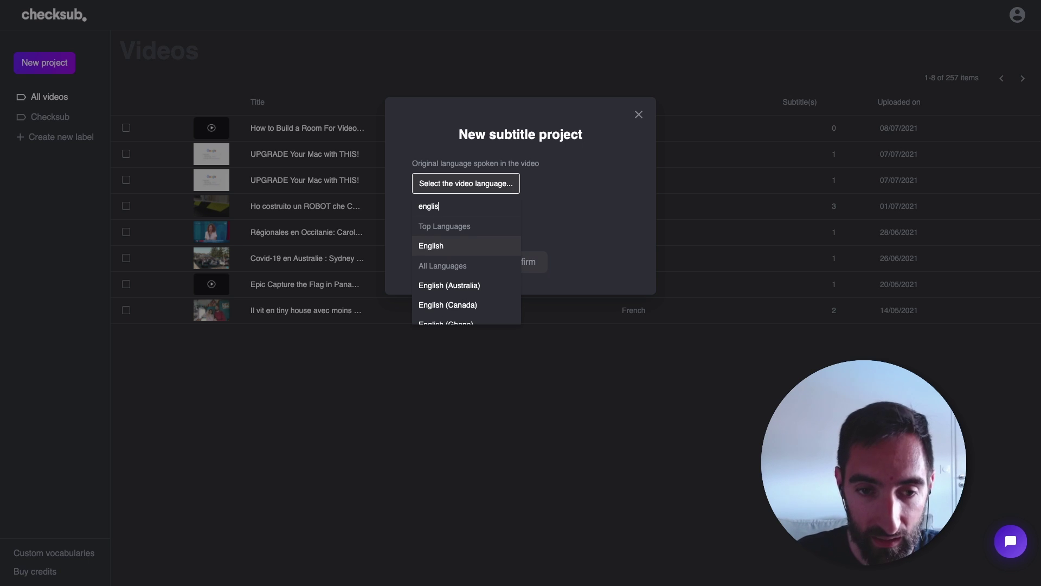
left_click(443, 251)
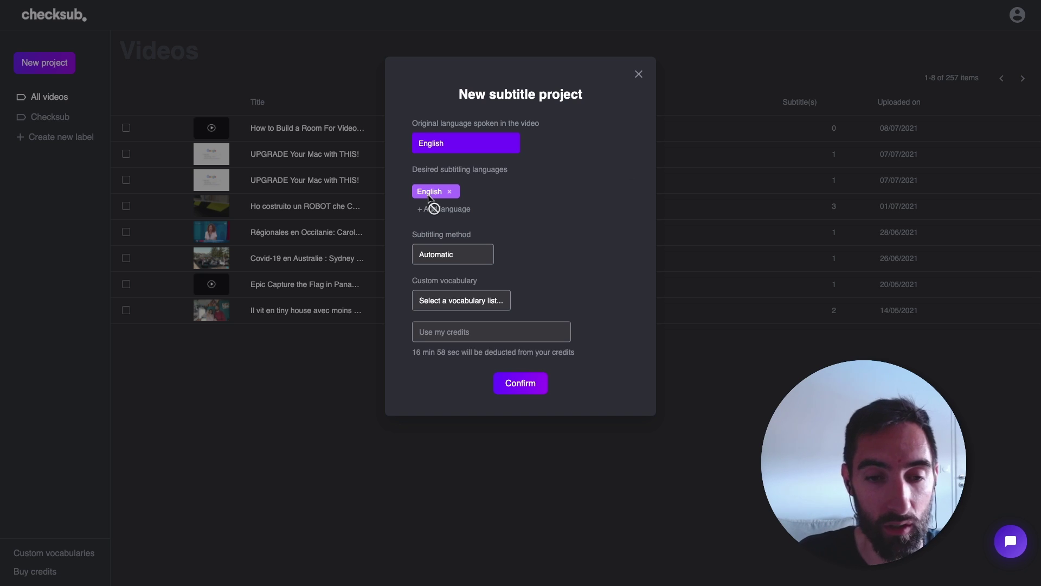
left_click(494, 195)
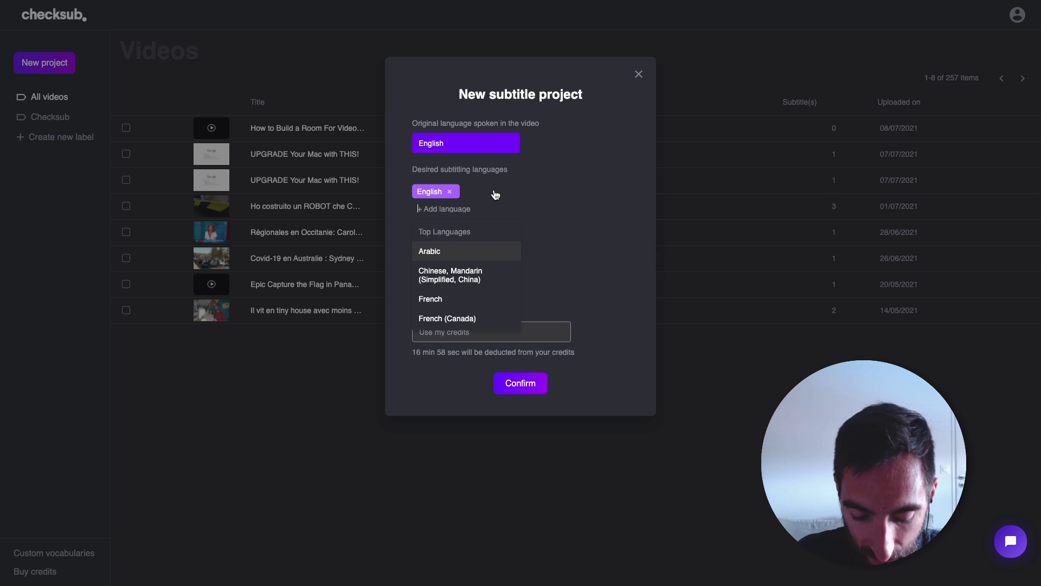
type("french")
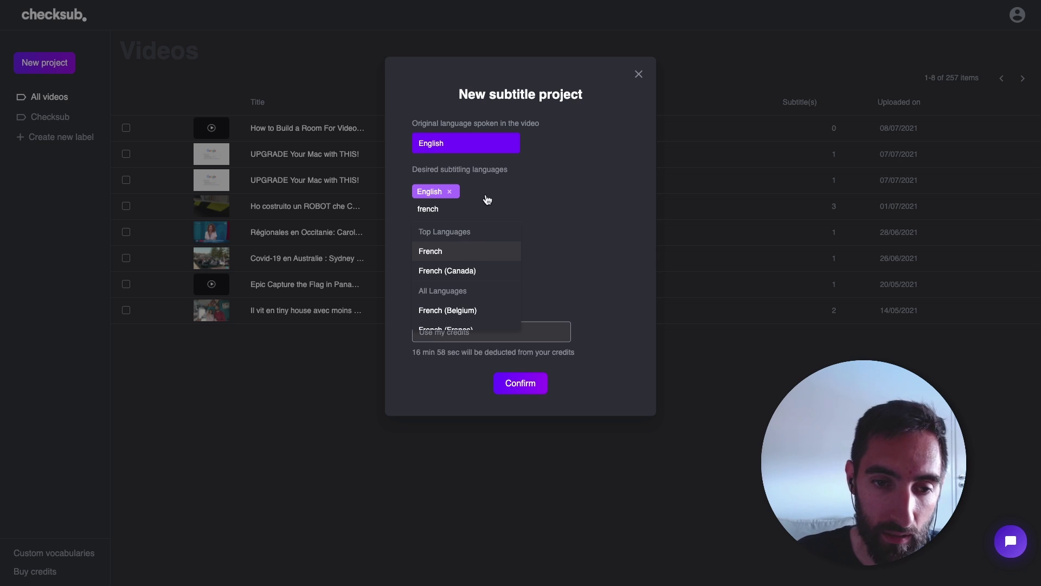
left_click(436, 252)
left_click(572, 161)
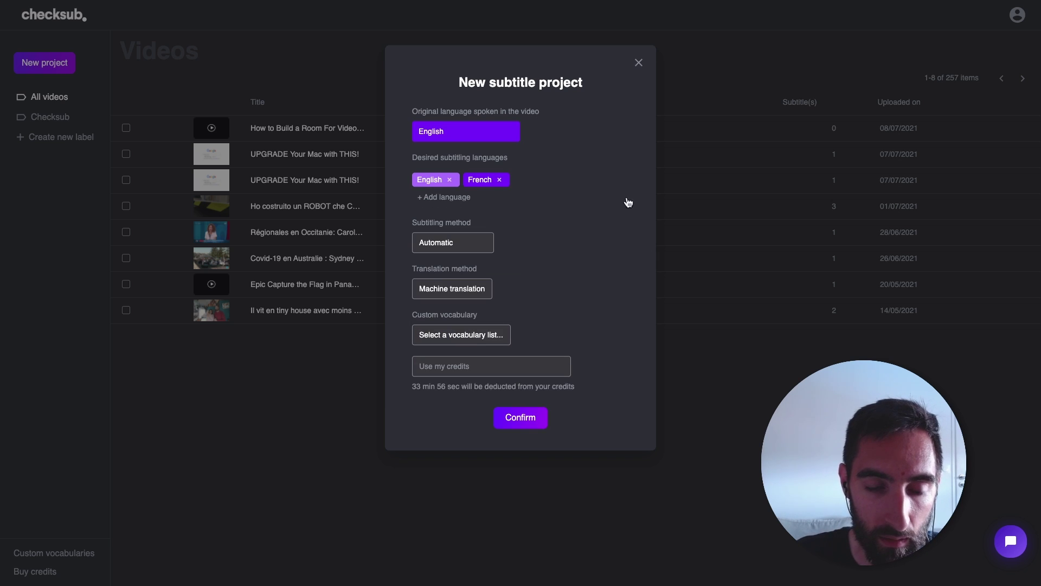
Step: Keep the Automatic subtitling method and Machine translation, choose no custom vocabulary, and confirm the subtitle project
left_click(455, 244)
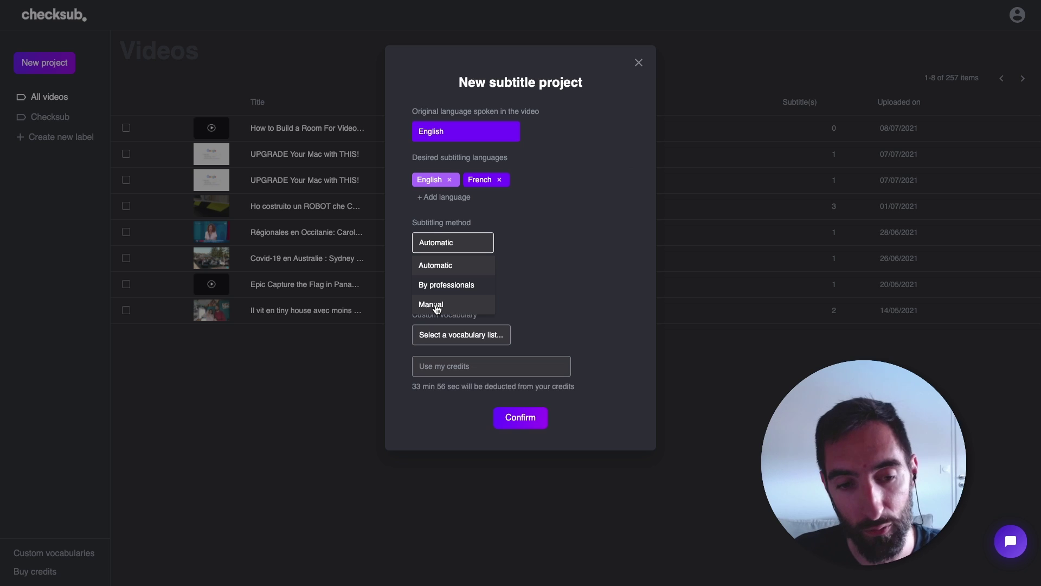
left_click(518, 243)
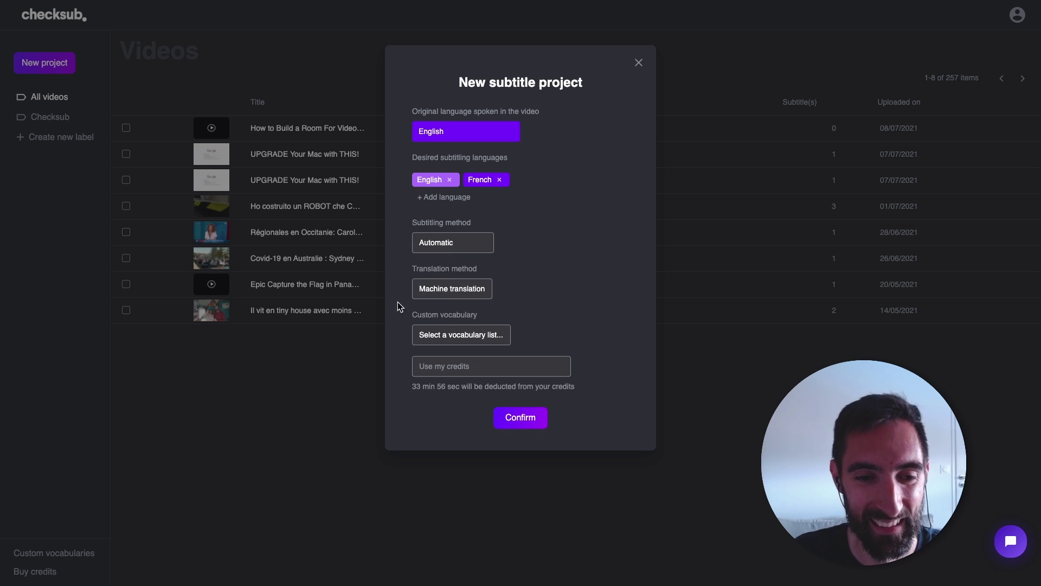
left_click(450, 291)
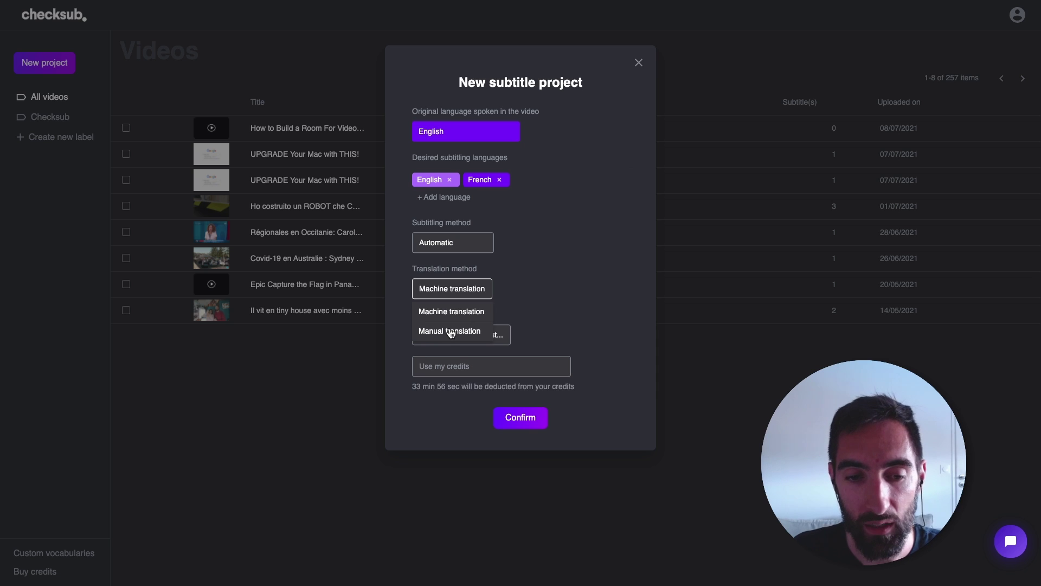
left_click(461, 311)
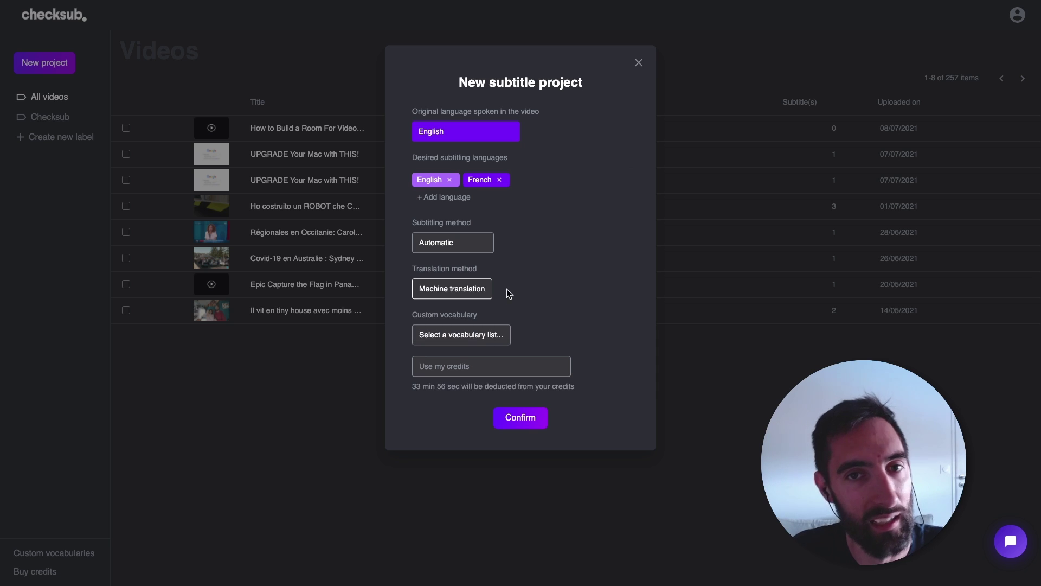
left_click(462, 339)
left_click(455, 288)
left_click(522, 418)
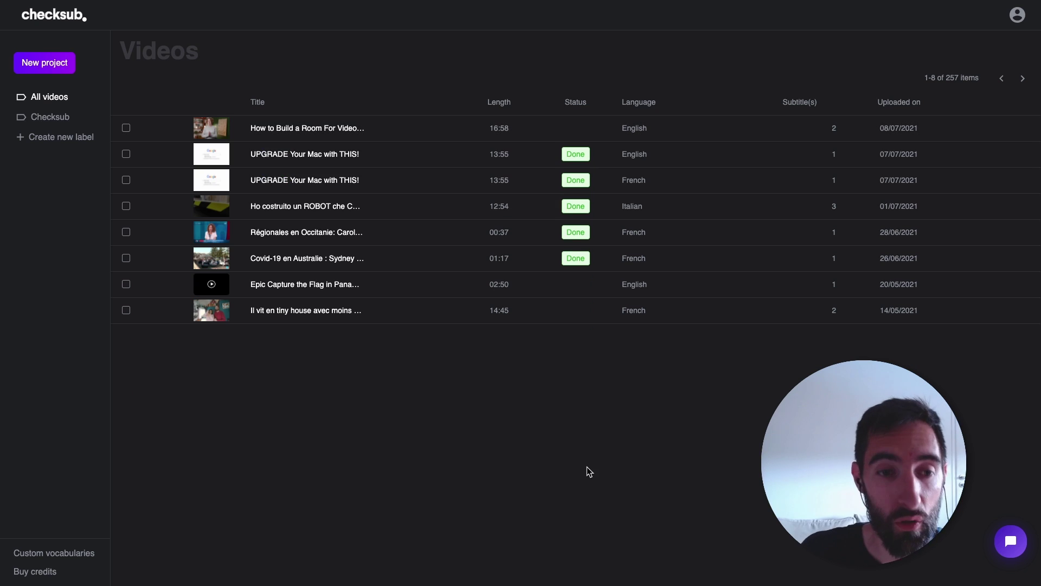
Step: Open the English subtitles of the video "How to Build a Room For Video..." in the subtitle editor
left_click(286, 136)
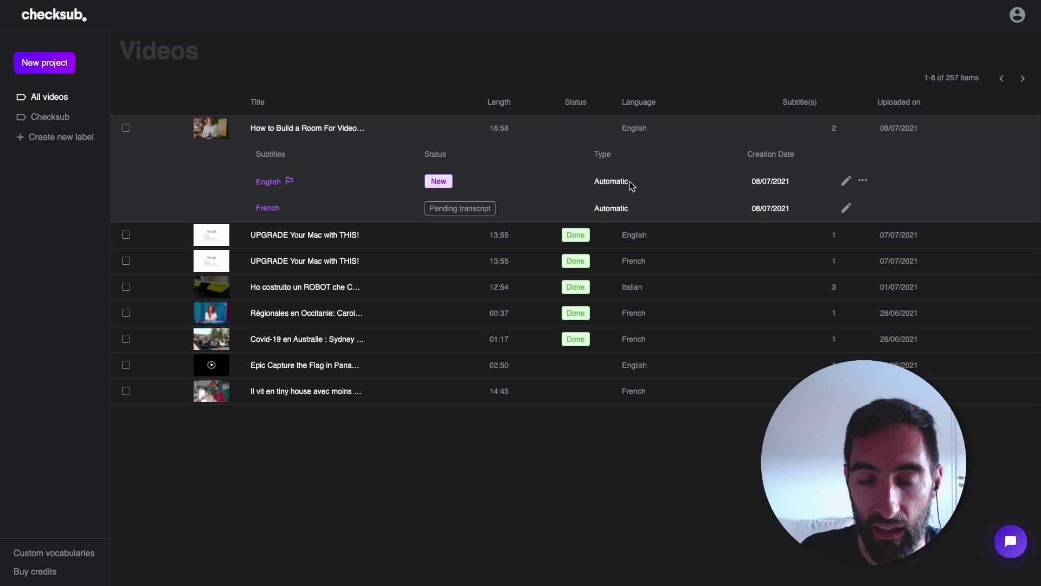
left_click_drag(629, 184, 594, 186)
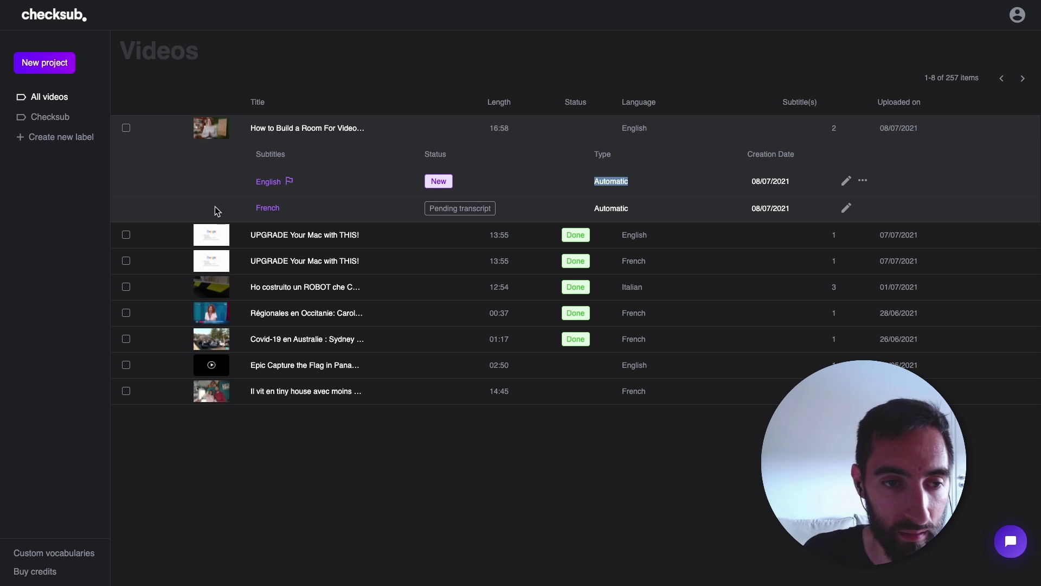
left_click(272, 186)
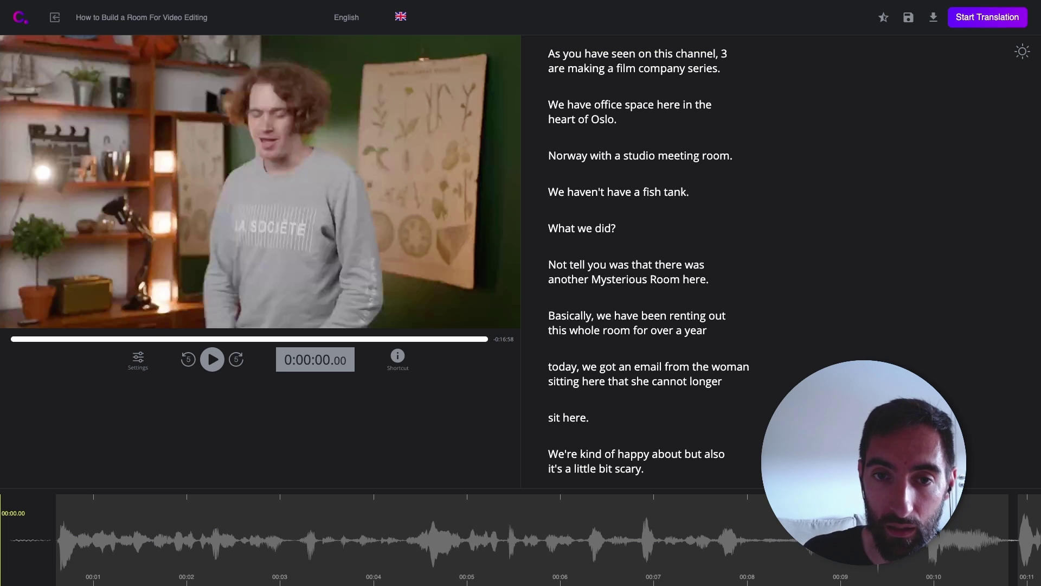
Step: Play part of the first subtitle, pause it, and switch between the first two subtitles to check their text and timing
left_click(606, 68)
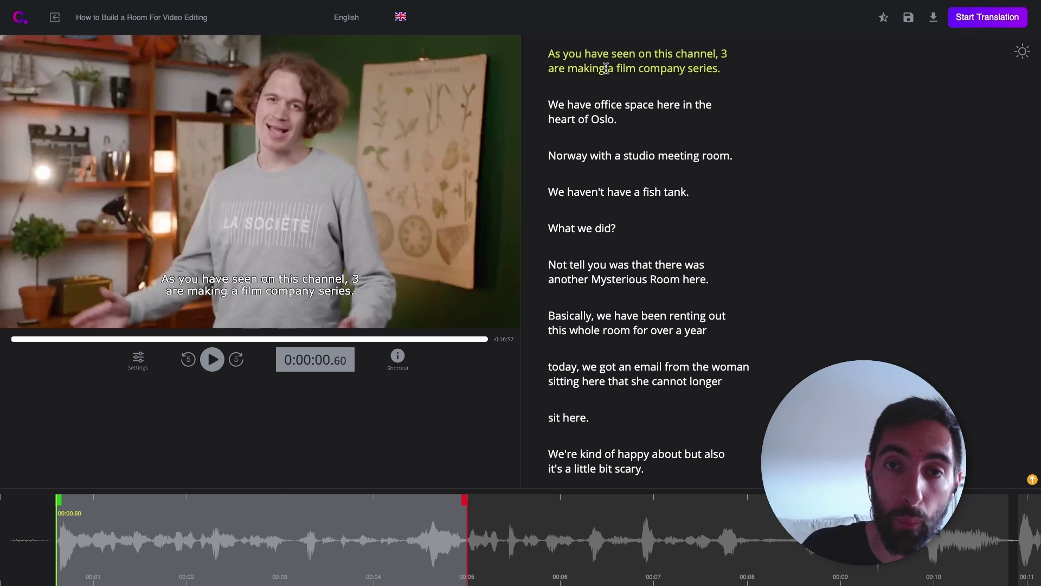
key("space")
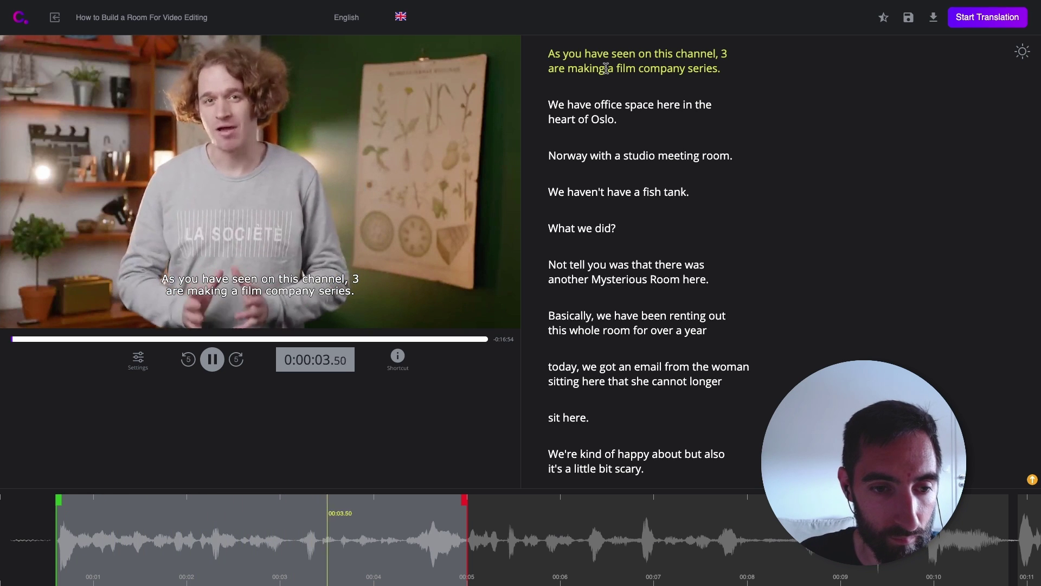
key("space")
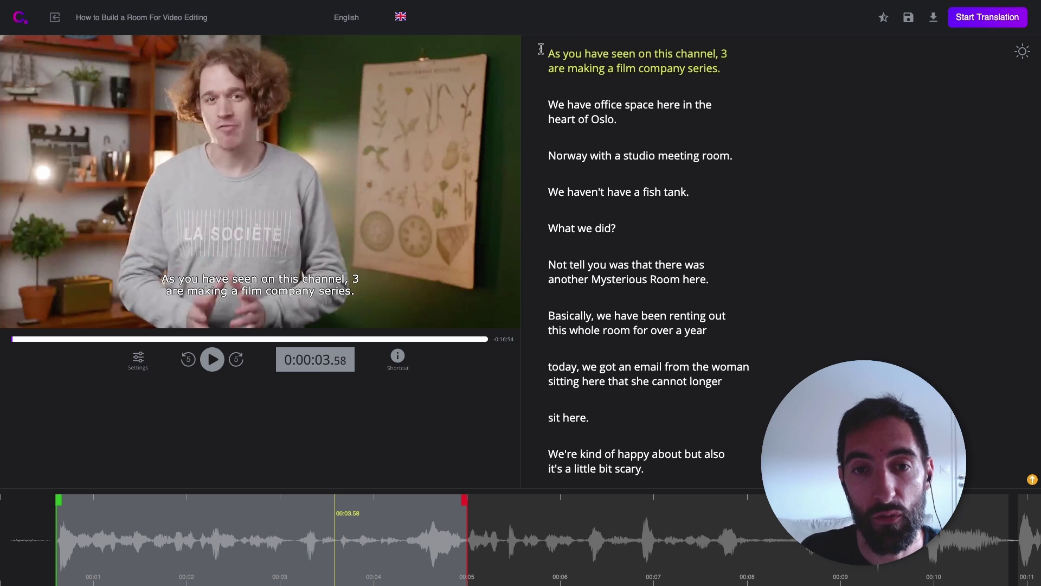
left_click(571, 112)
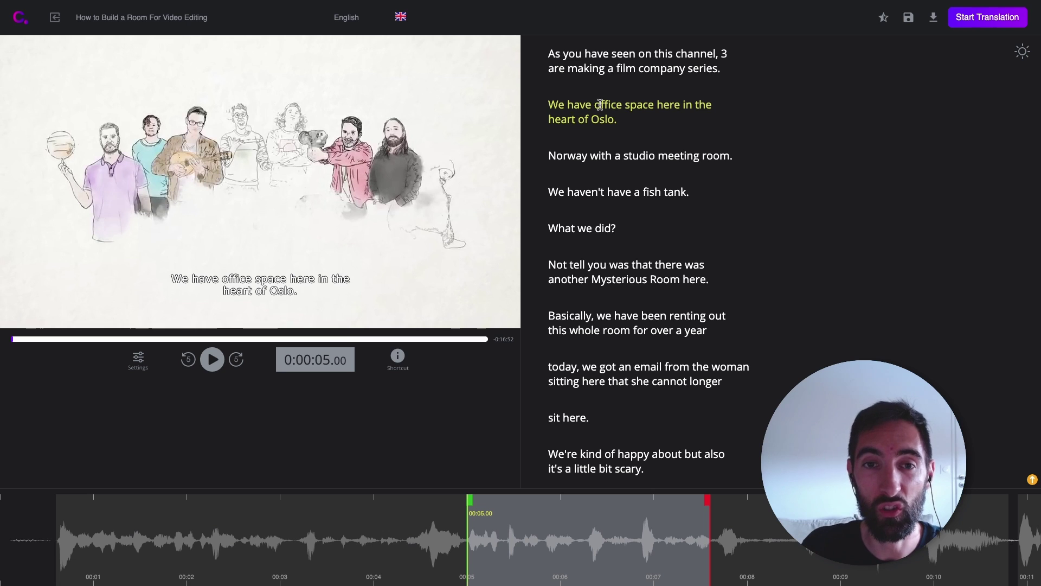
left_click(575, 55)
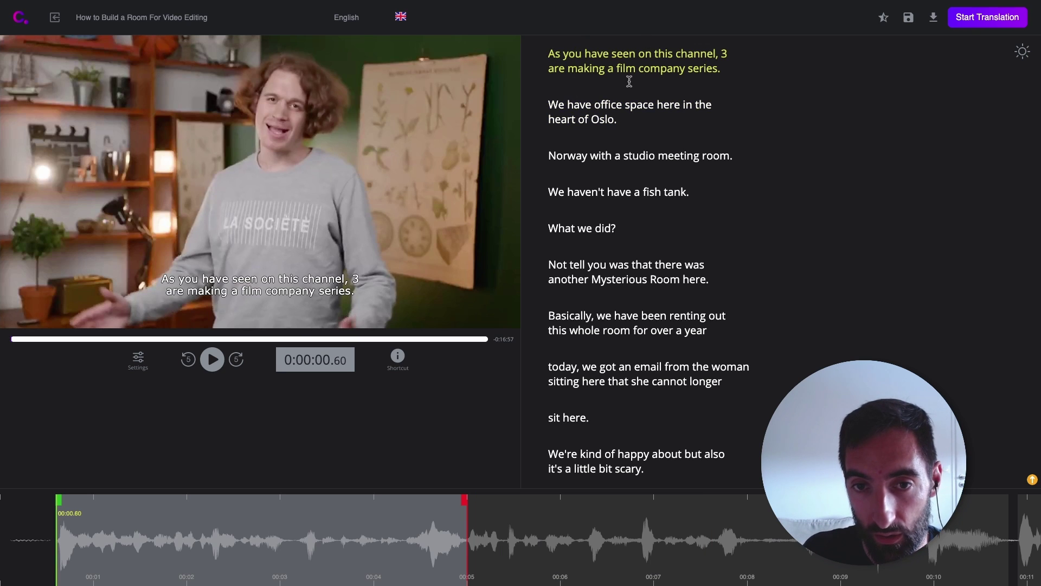
left_click(585, 115)
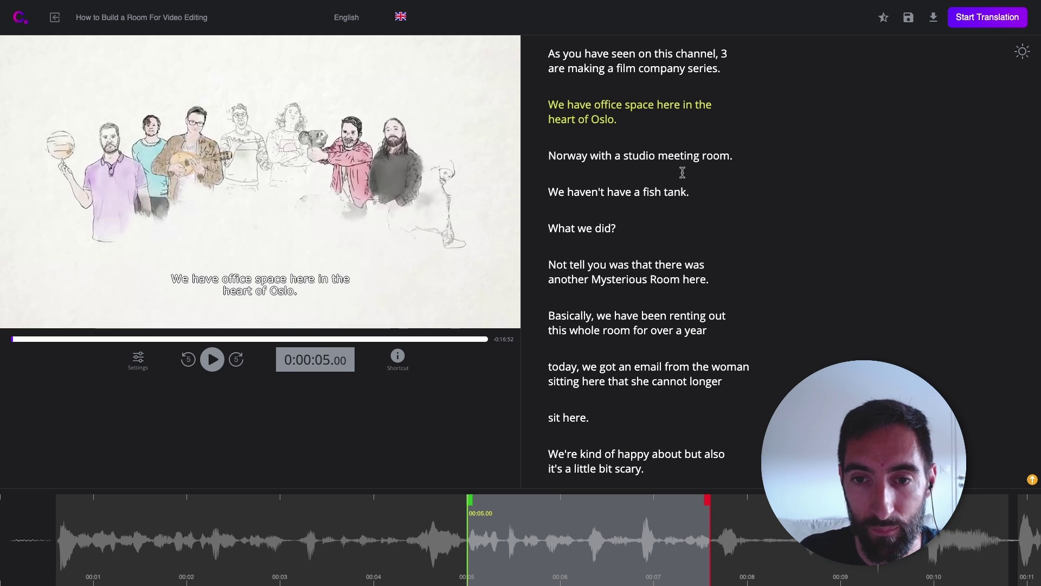
Step: Split the subtitle "Norway with a studio meeting room." after "studio" into two separate subtitles
left_click(632, 157)
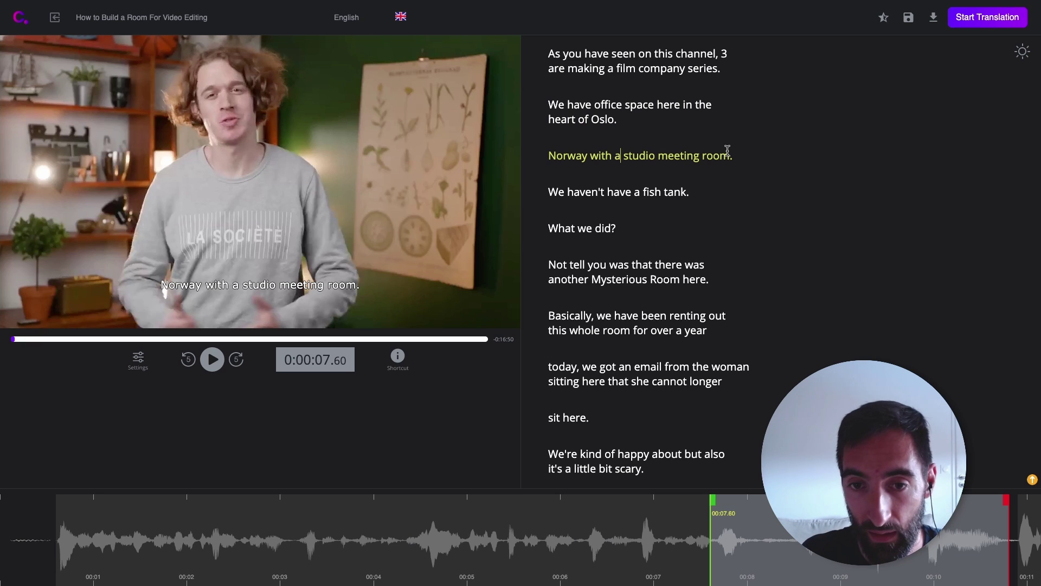
key("Right")
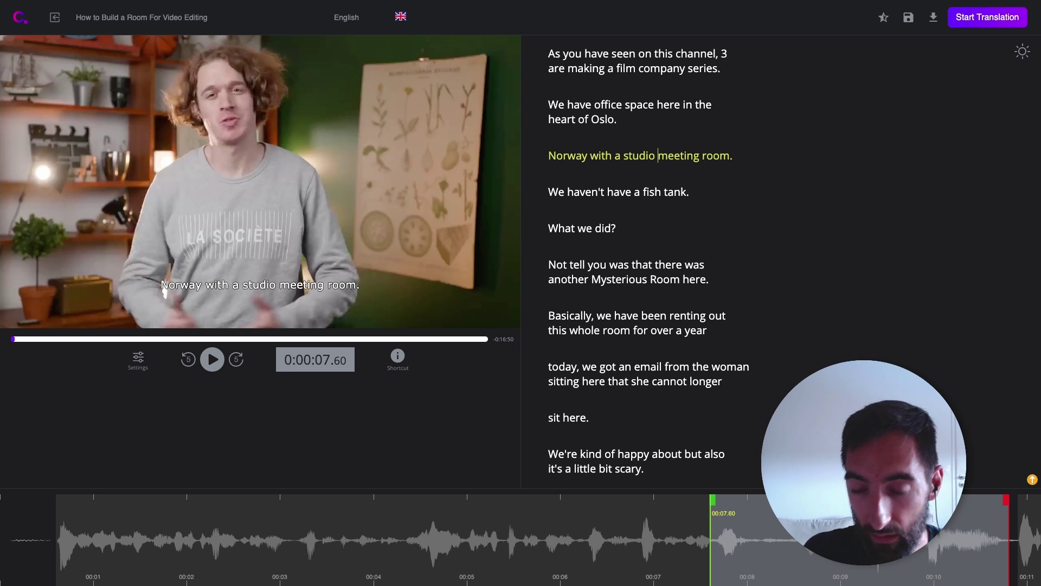
key("Return")
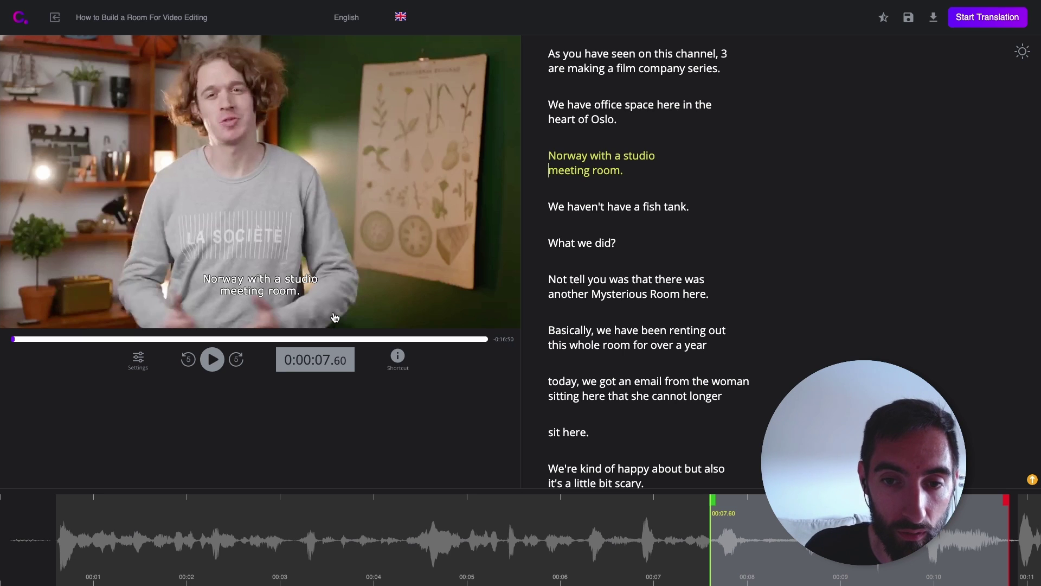
key("Return")
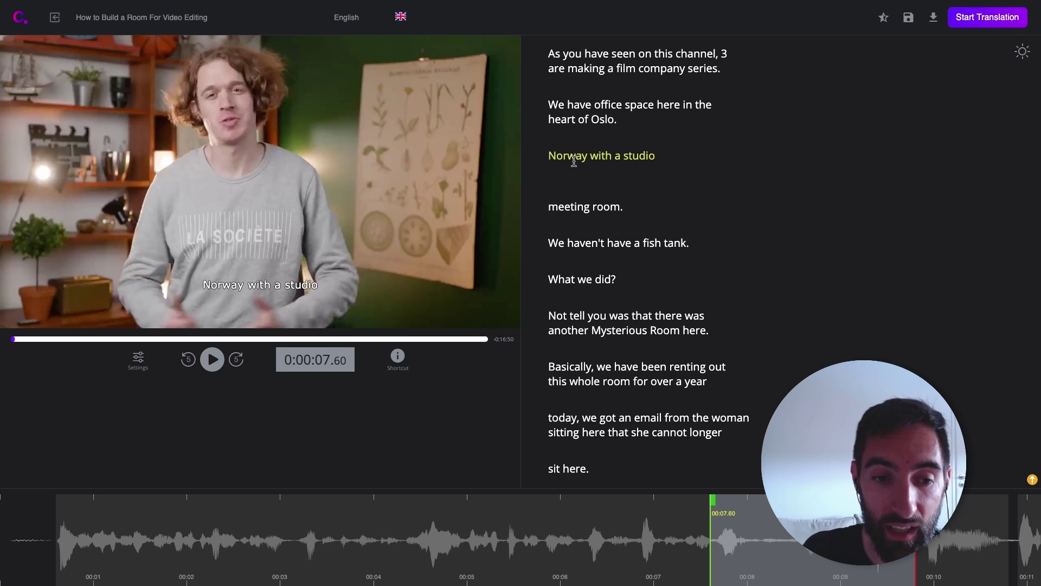
Step: Play back the split subtitles "Norway with a studio" and "meeting room." to check their timing
key("Tab")
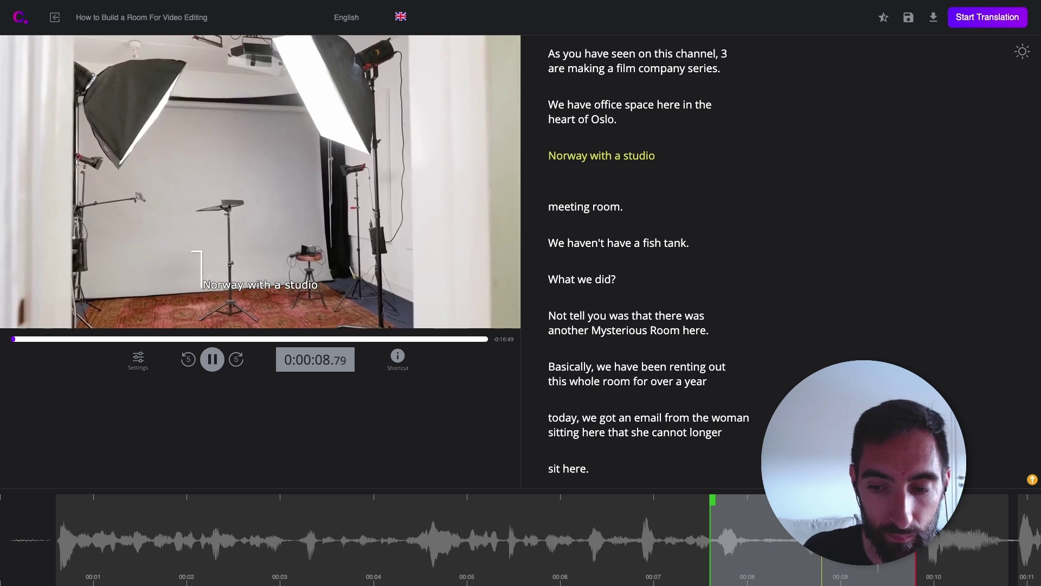
key("Tab")
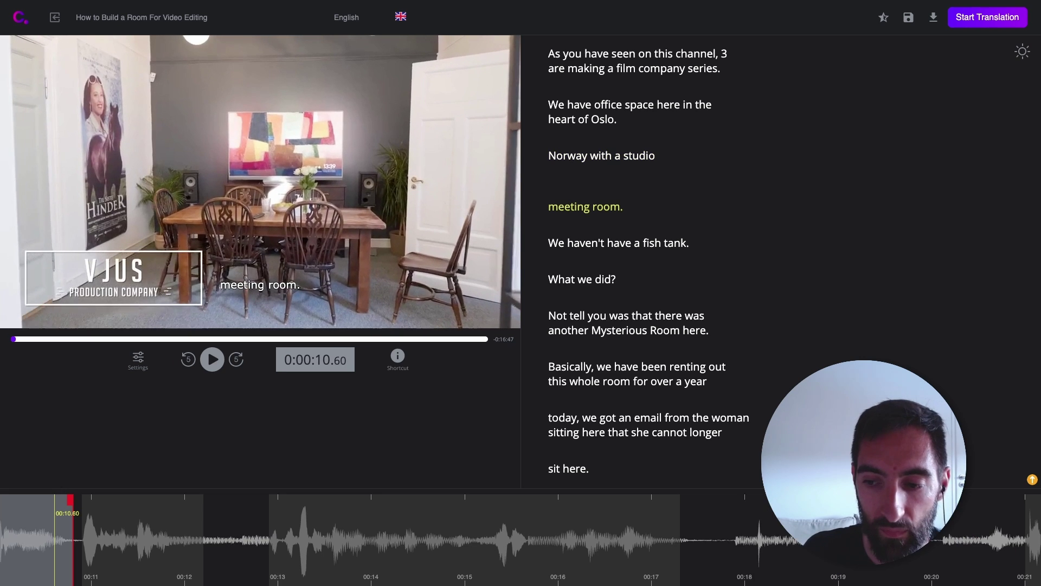
left_click(595, 156)
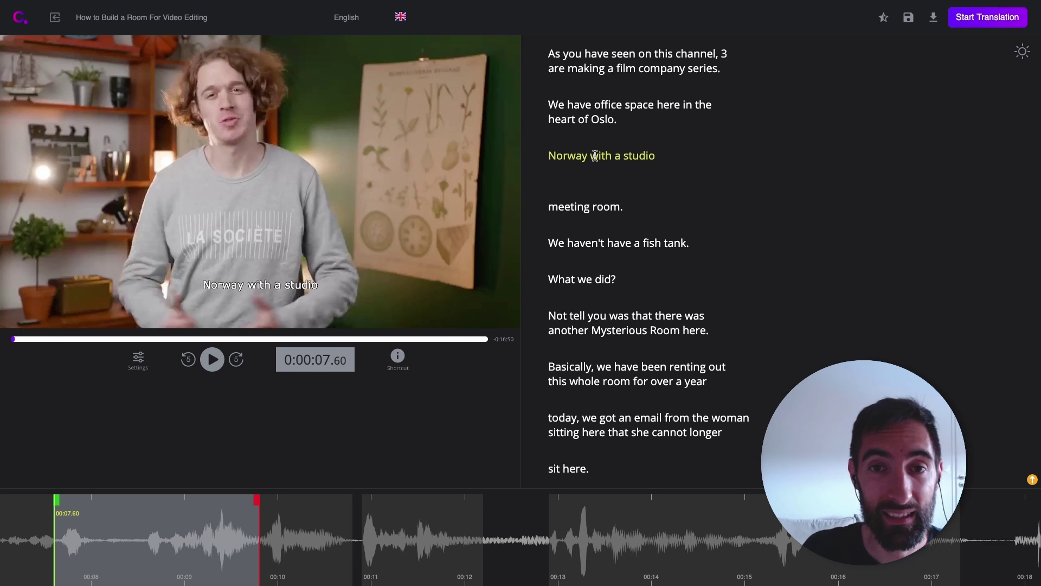
key("ctrl+space")
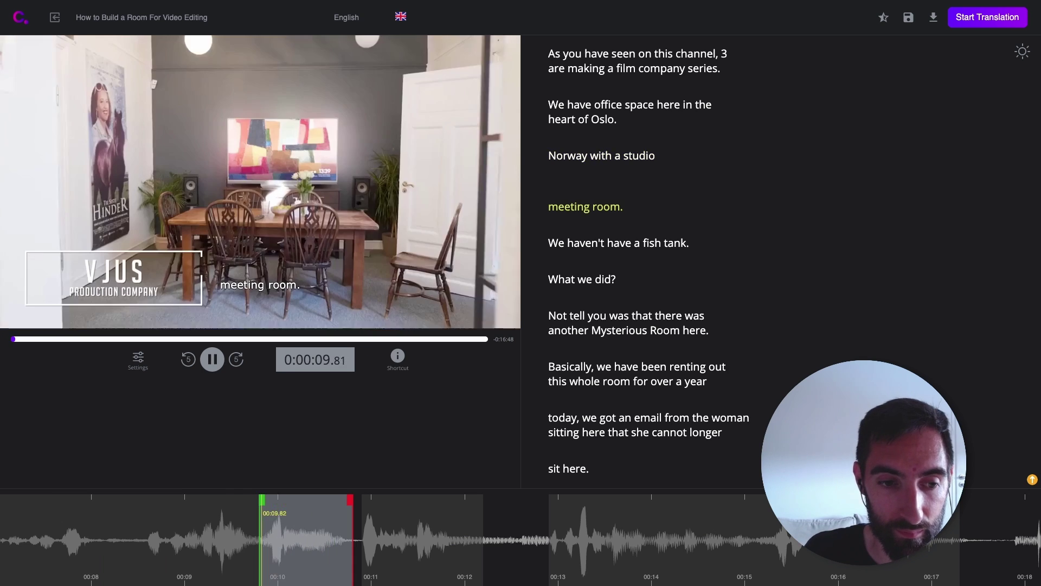
key("ctrl+space")
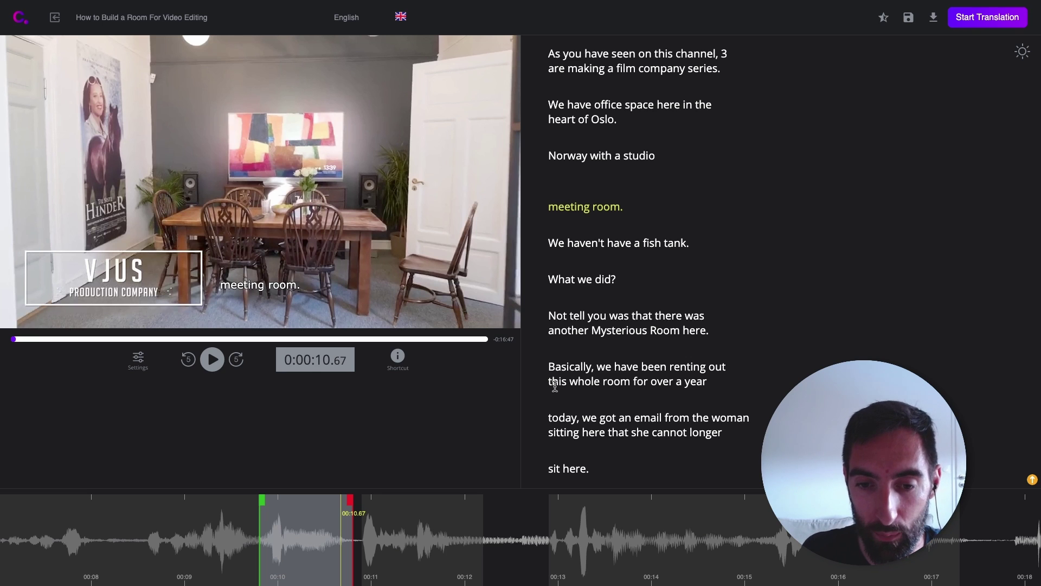
Step: Play back the subtitles from "We're kind of happy about but also" to "that is kind of isolated." to check their text
scroll(632, 293, "down", 4)
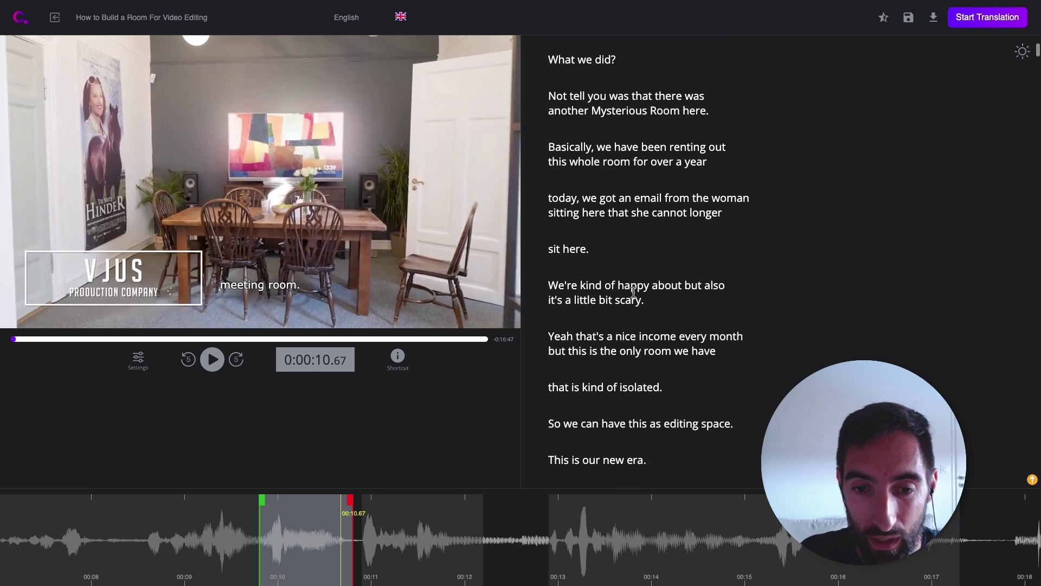
left_click(587, 282)
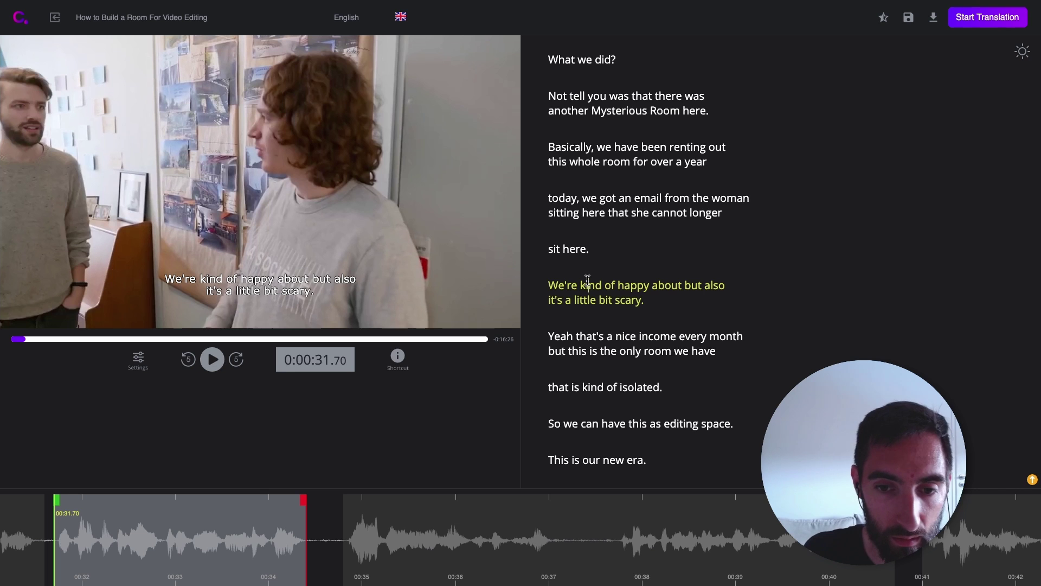
key("Tab")
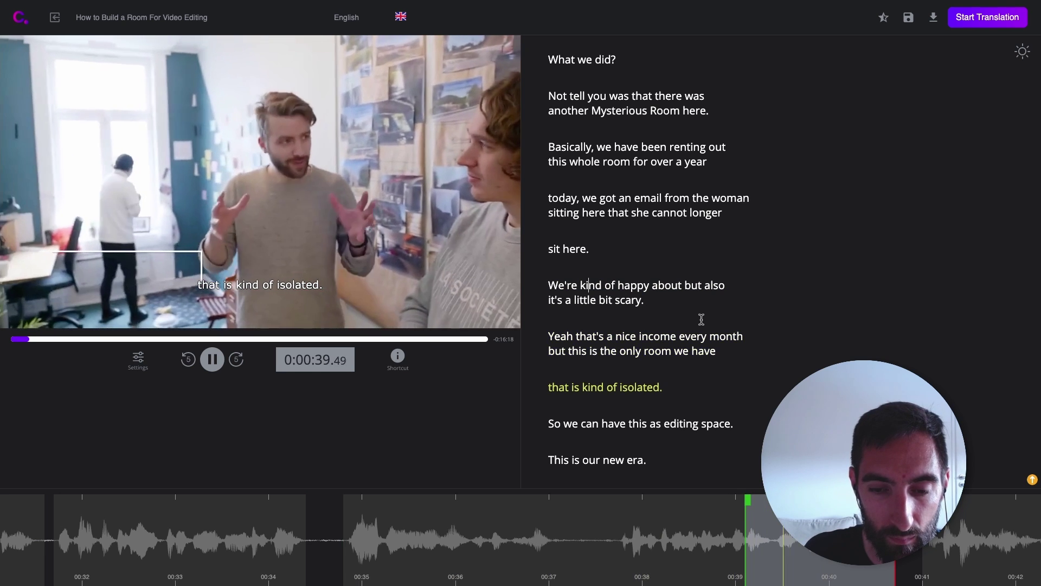
key("ctrl+space")
scroll(666, 345, "down", 1)
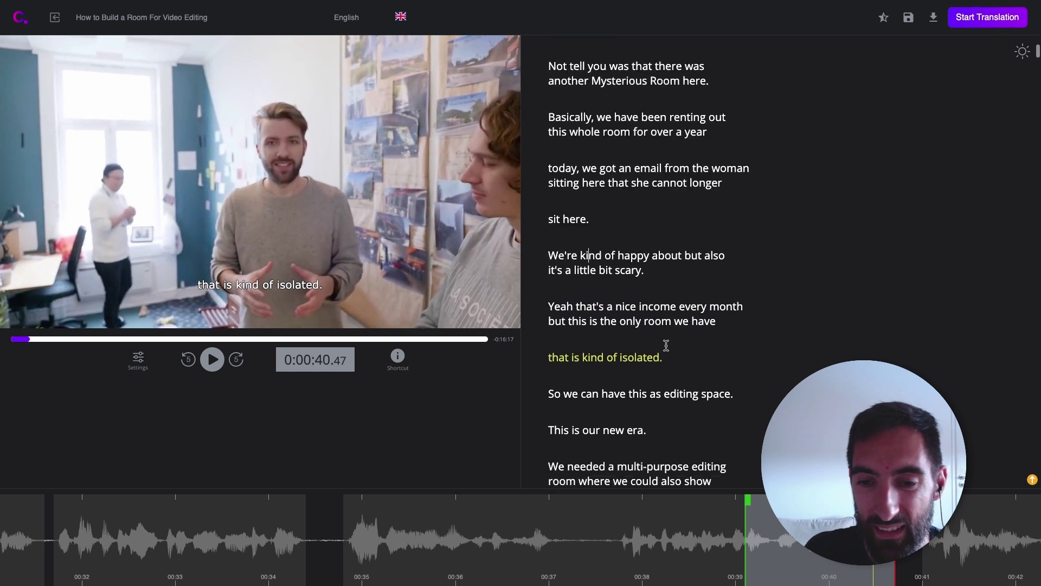
scroll(666, 346, "down", 1)
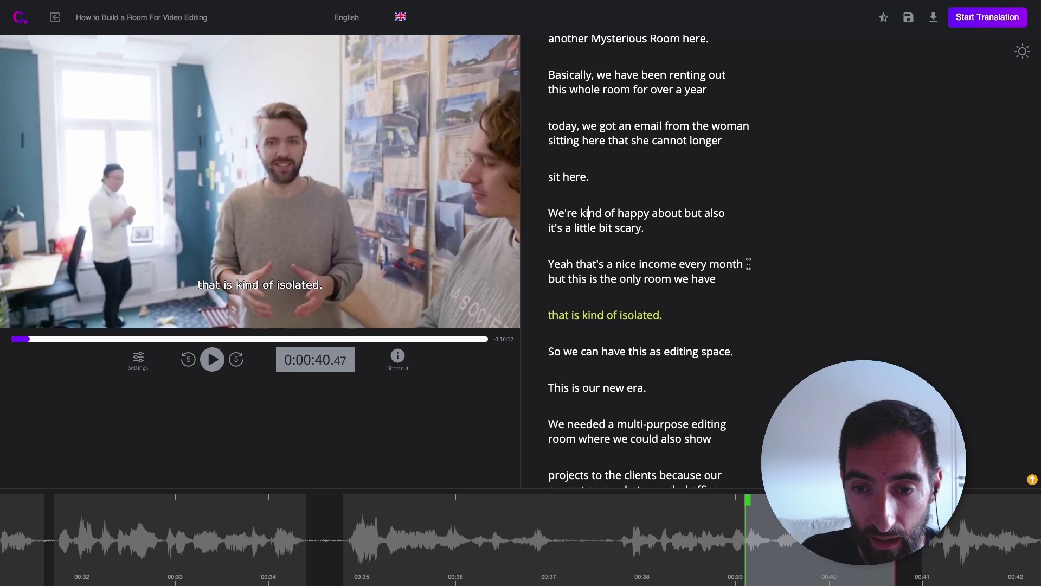
Step: Add a period after "Yeah that's a nice income every month" and split off "but this is the only room we have" as its own subtitle
left_click(748, 264)
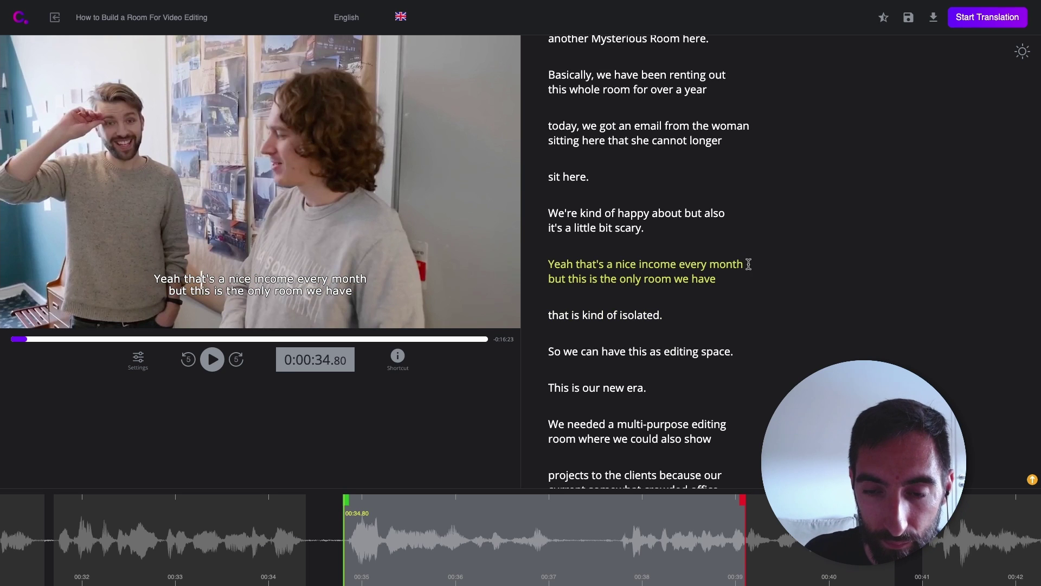
type(".")
key("Return")
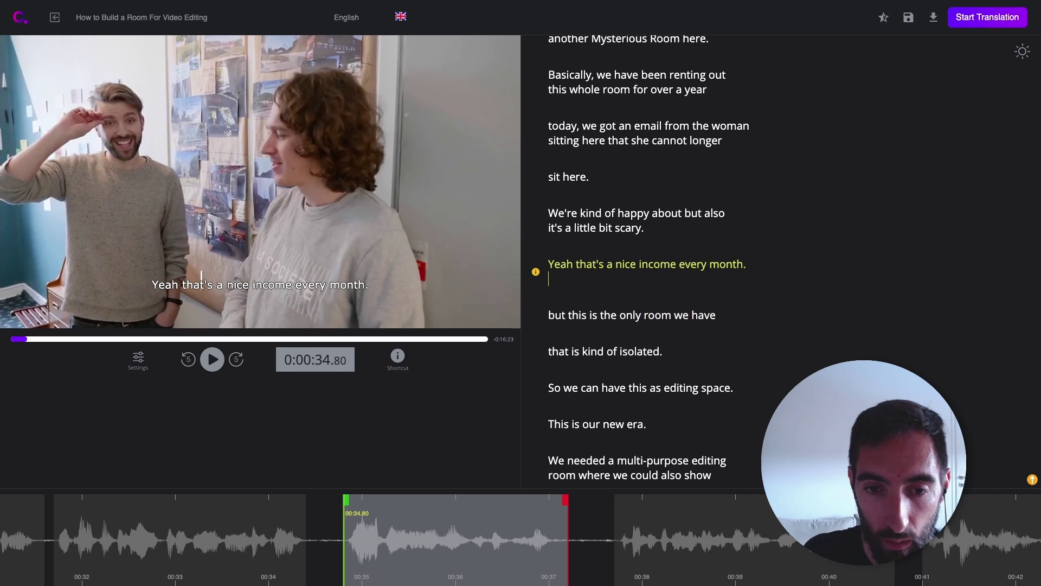
key("BackSpace")
key("Return")
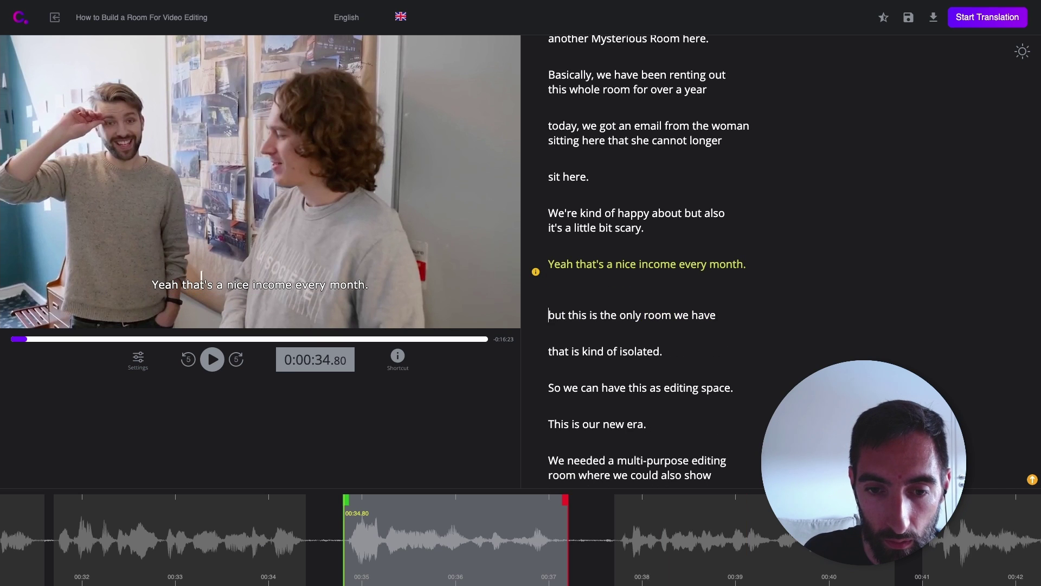
Step: Merge "that is kind of isolated." into the preceding subtitle as its second line, remove the blank line above, and capitalize "But"
key("BackSpace")
key("shift+Return")
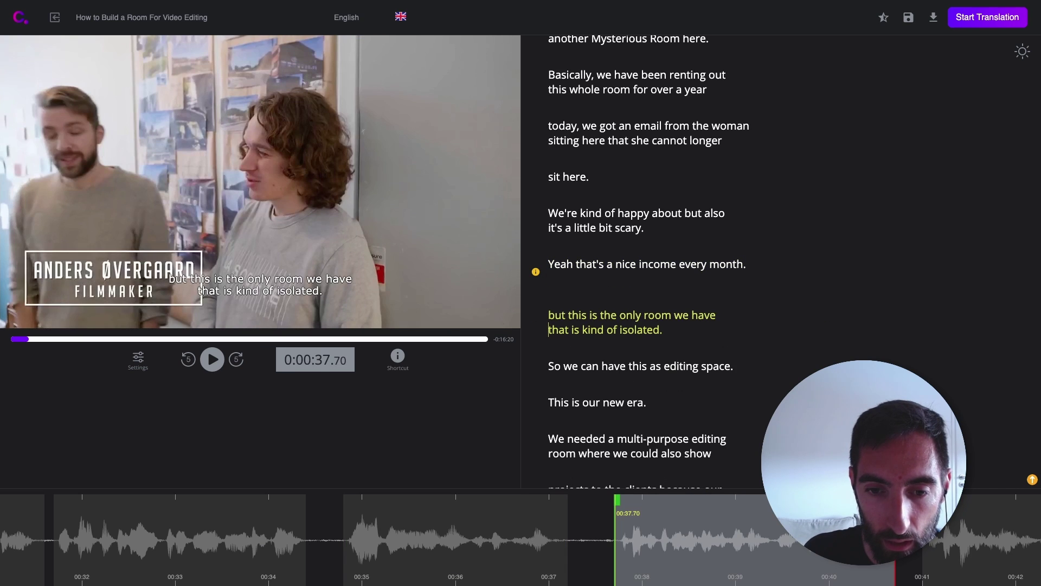
key("Down")
key("Delete")
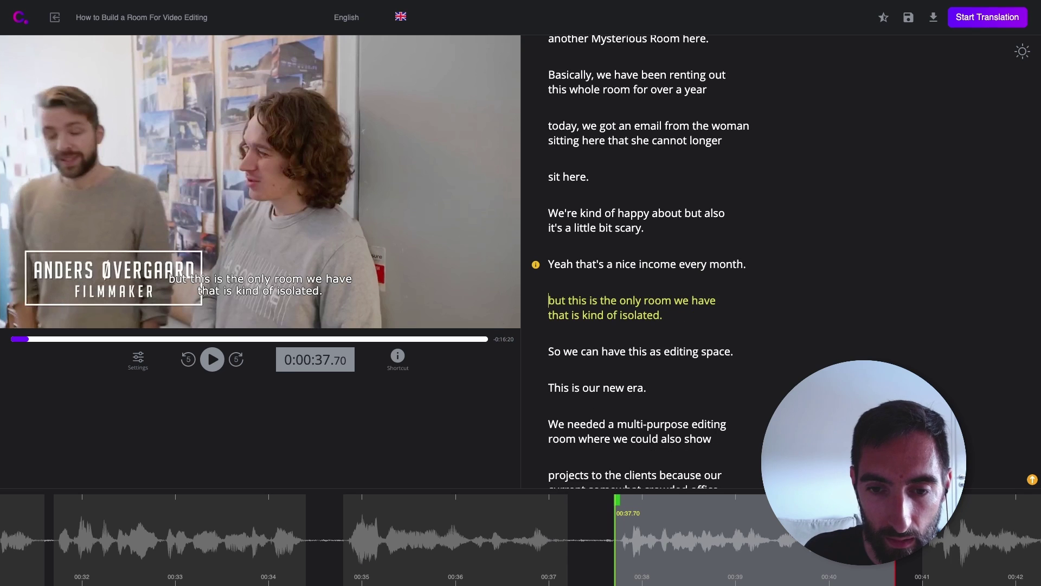
key("Delete")
type("B")
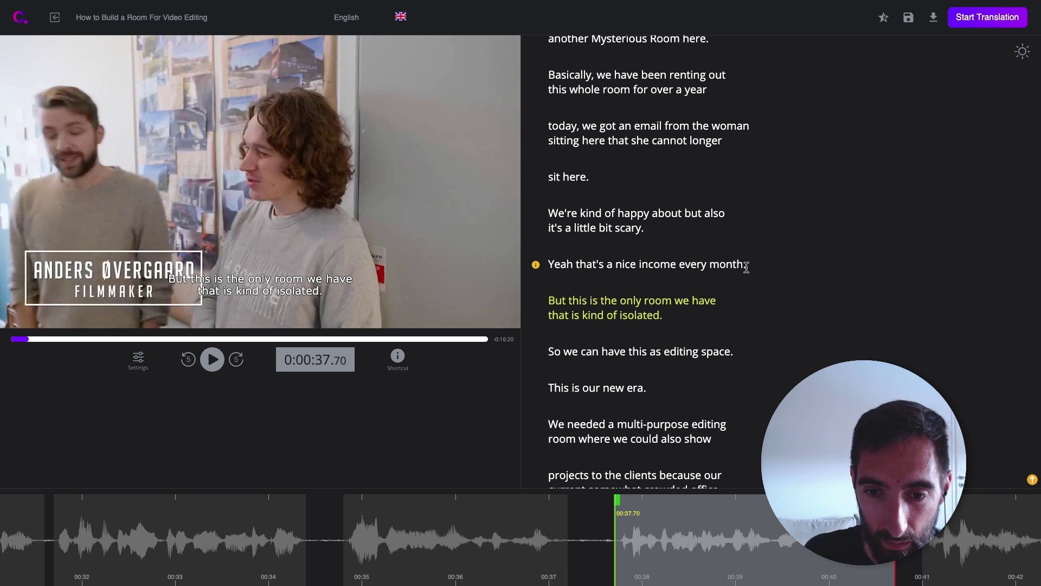
Step: Play back the edited subtitles from "Yeah that's a nice income every month." through "This is our new era." to check them
left_click(658, 315)
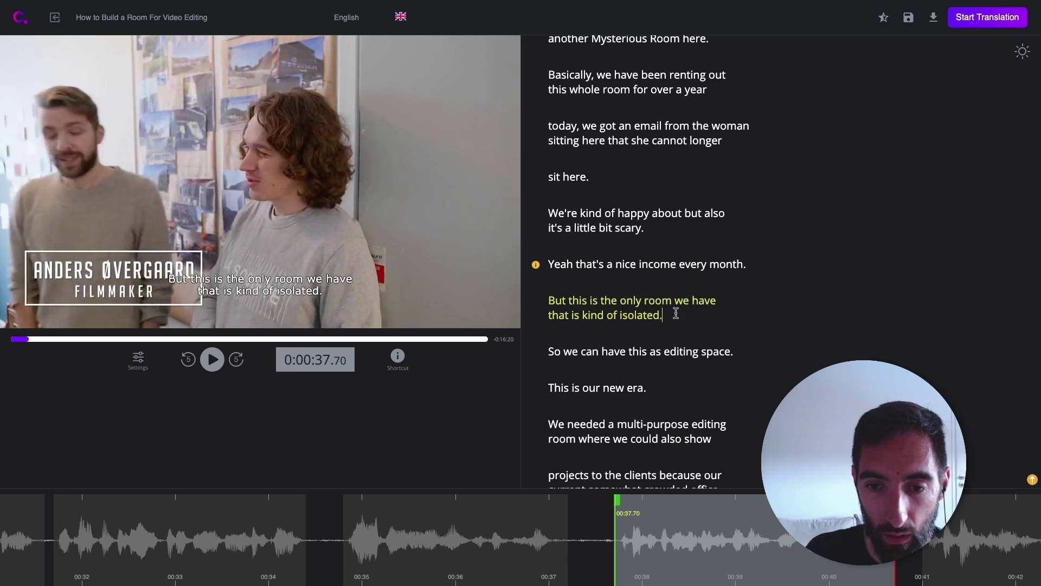
left_click(623, 263)
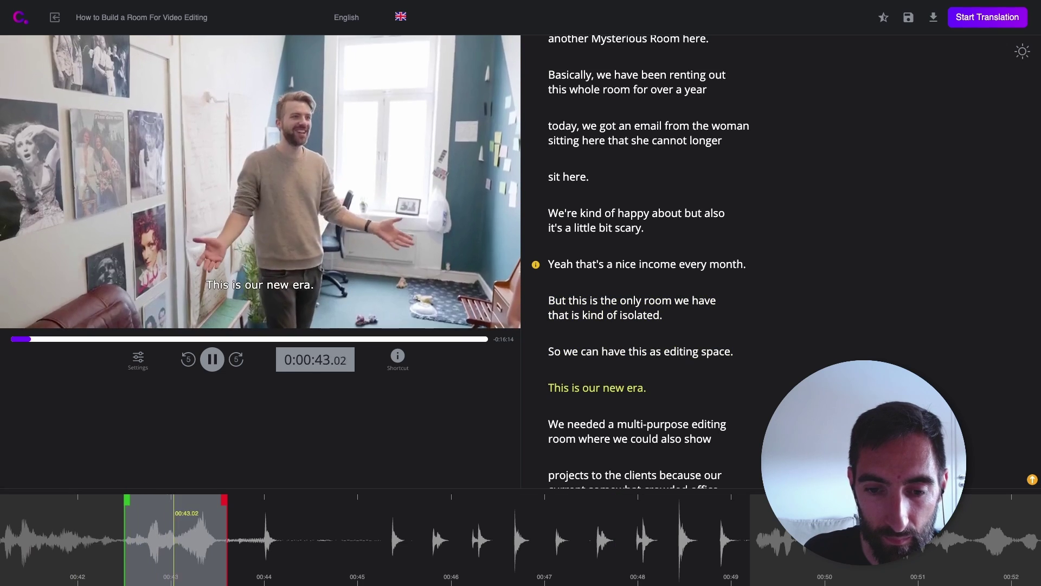
key("space")
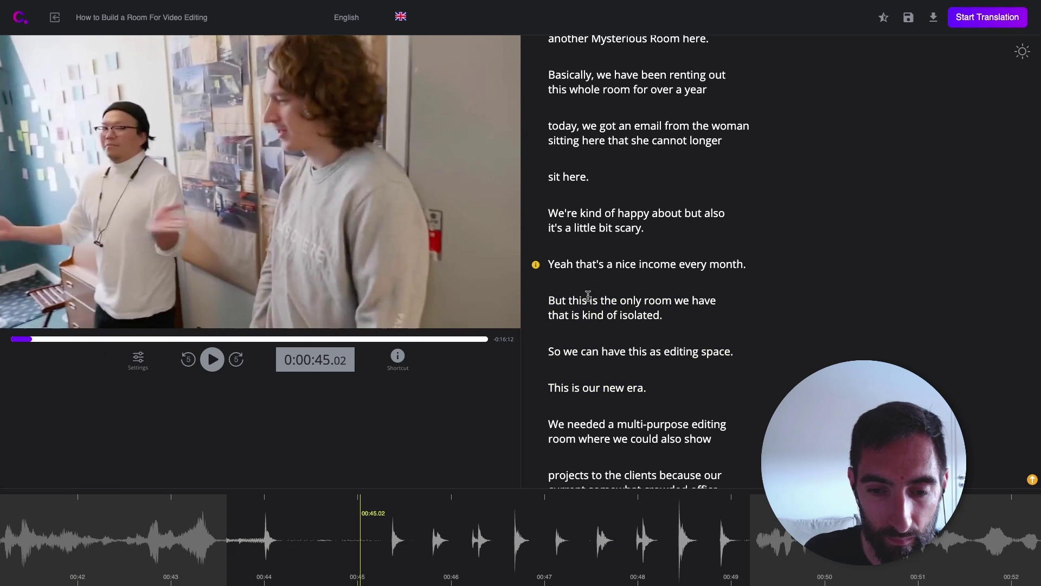
Step: Find the subtitle "professional editing, Suite suitable for video editing color grading, and" and play it back to check its text
scroll(609, 382, "down", 5)
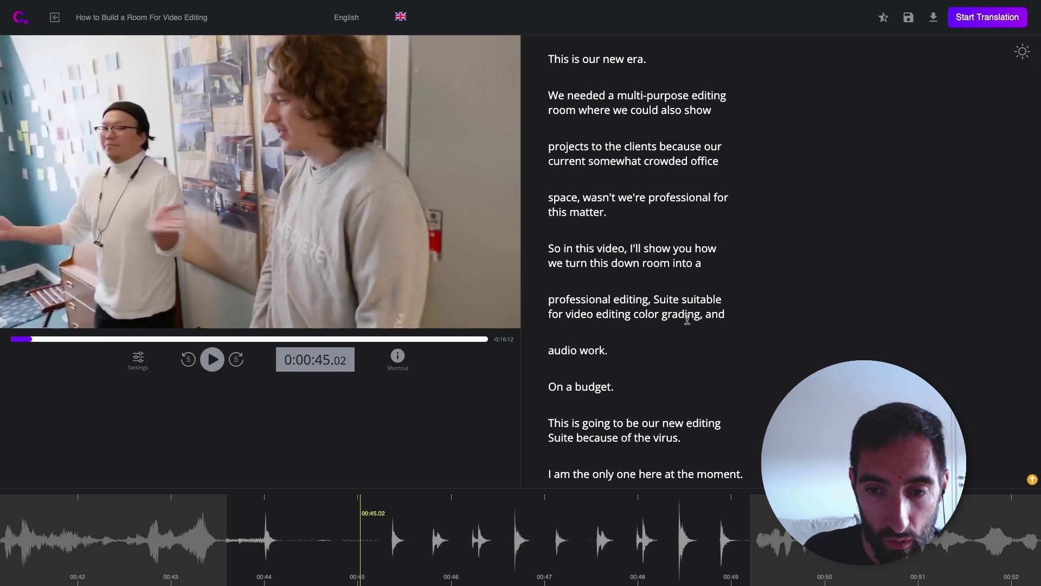
left_click(626, 354)
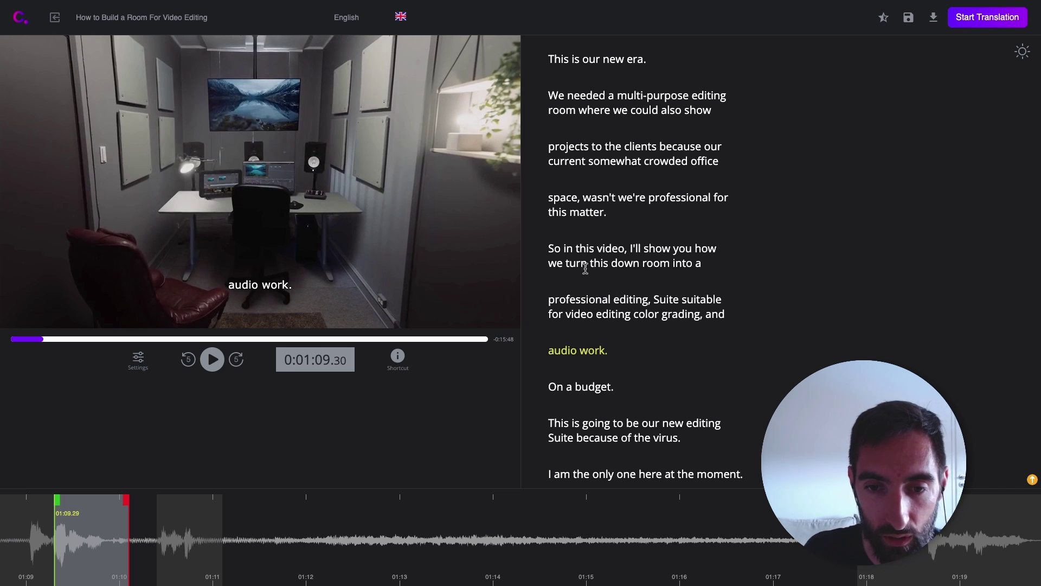
left_click(599, 300)
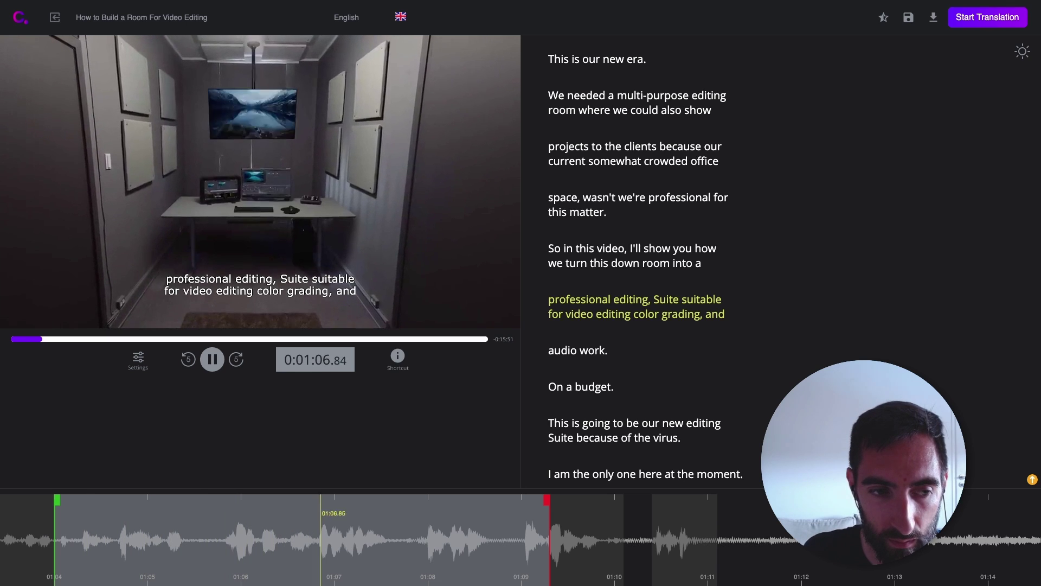
key("space")
Step: Correct the subtitle's first line to "professional editing suite," and move "suitable" to the start of its second line
left_click(652, 300)
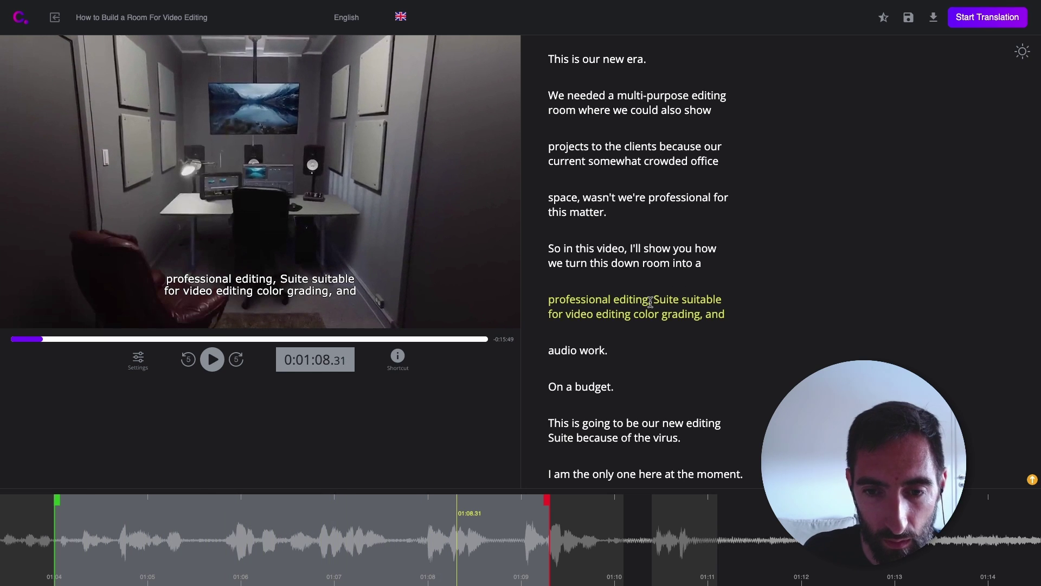
key("BackSpace")
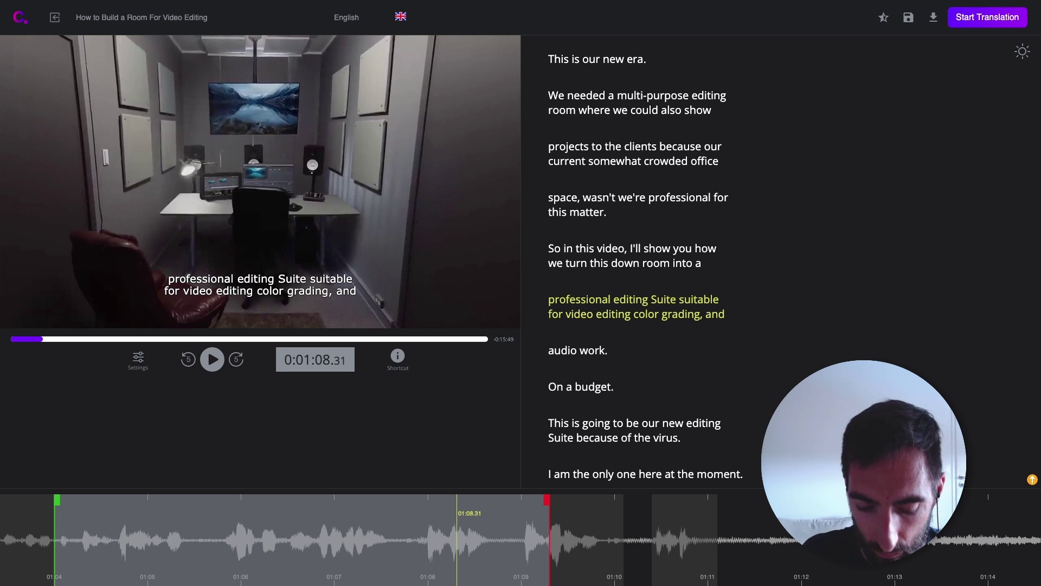
key("Right")
key("Delete")
type("suite,")
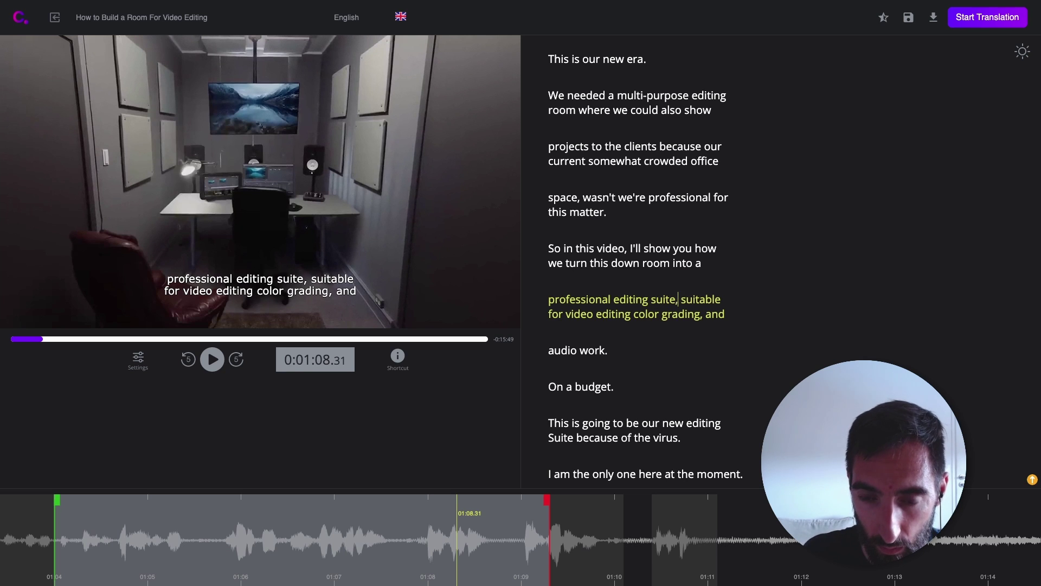
key("Return")
key("Delete")
key("Down")
key("BackSpace")
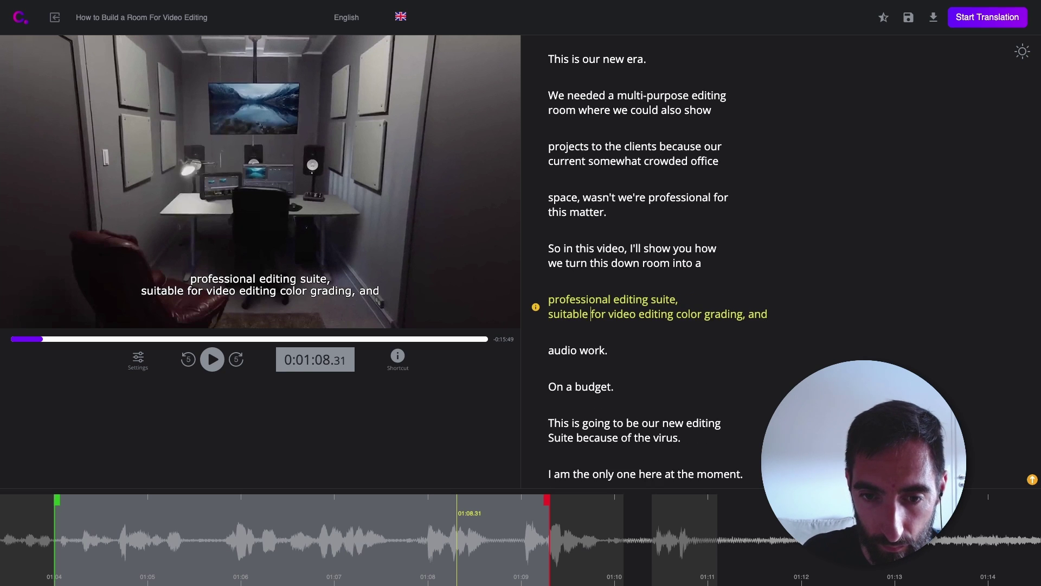
Step: Replay the "professional editing suite," subtitle from its start to check the wording and pauses
key("ctrl+space")
key("ctrl+space")
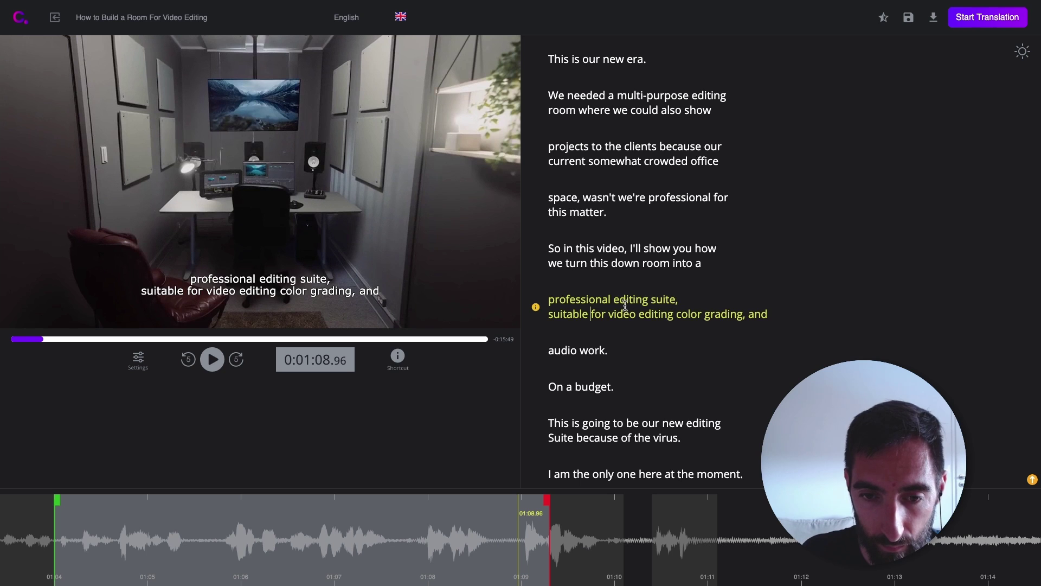
key("ctrl+Left")
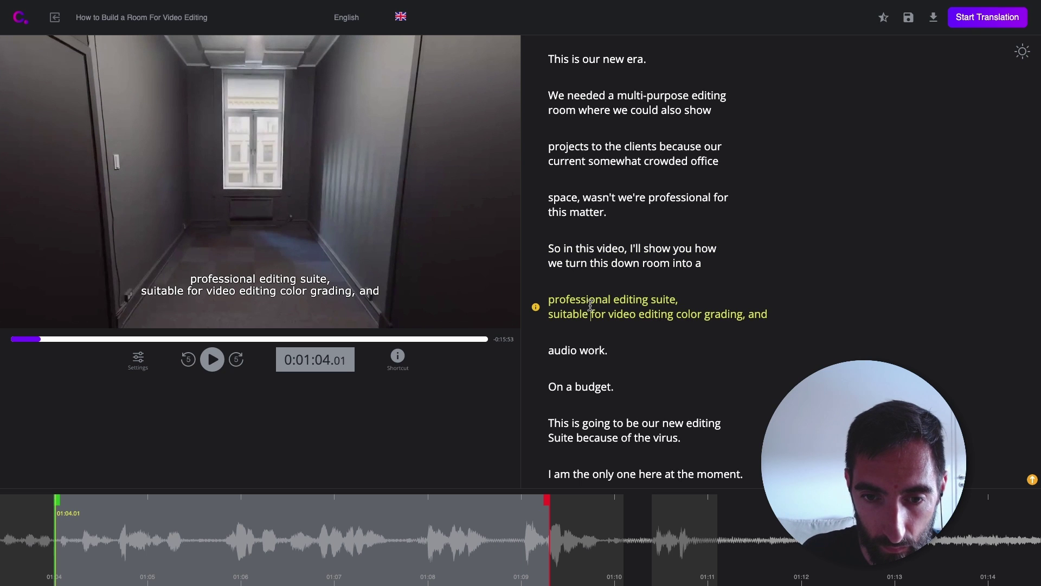
key("ctrl+space")
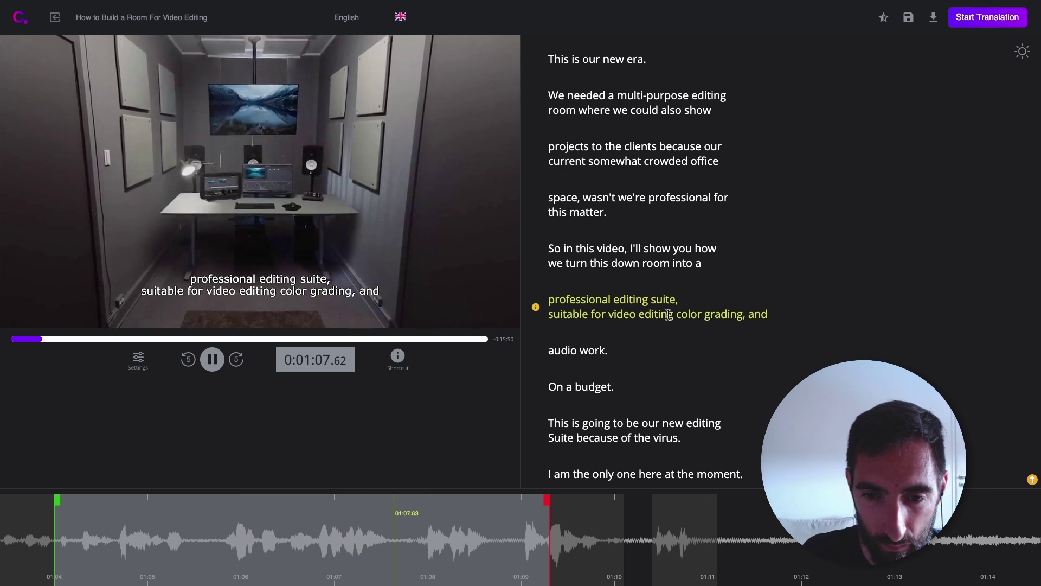
key("ctrl+space")
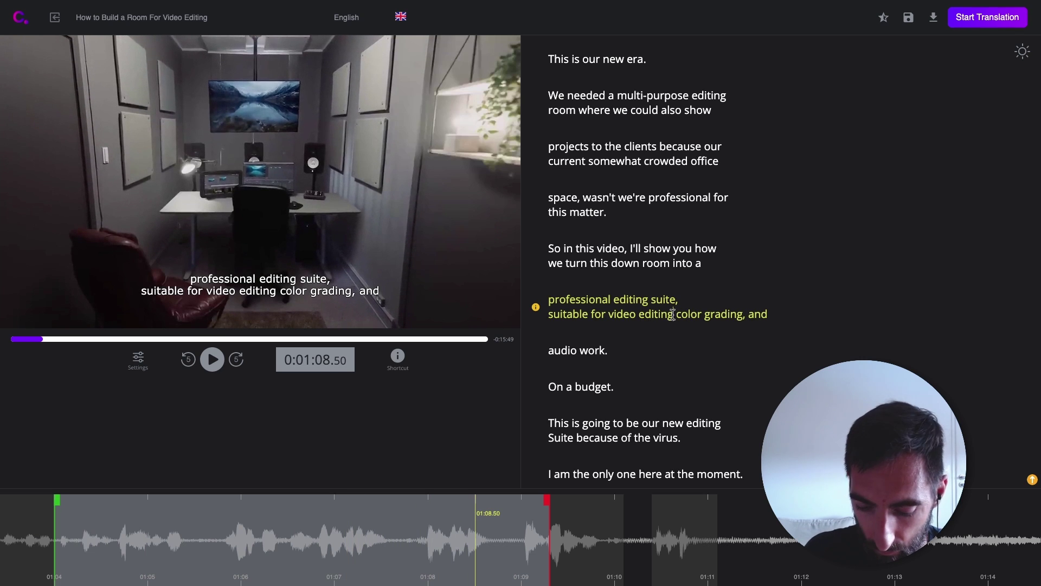
Step: Add a comma after "suitable for video editing" and split off "color grading, and" as a separate subtitle
left_click(673, 314)
type(",")
key("Return")
Step: Join "audio work." to the subtitle "color grading, and" and play back the result
key("End")
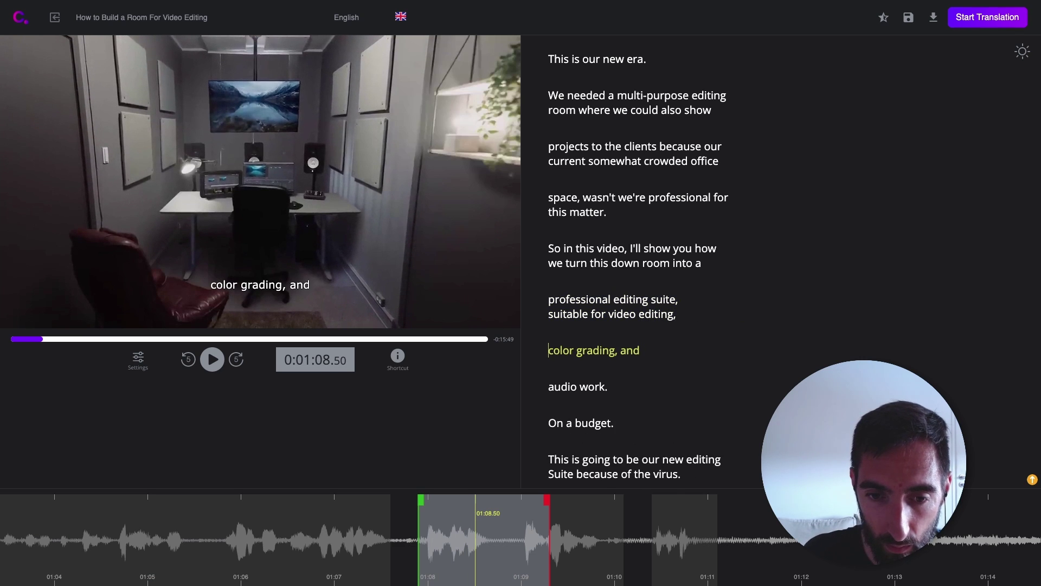
key("Delete")
key("ctrl+space")
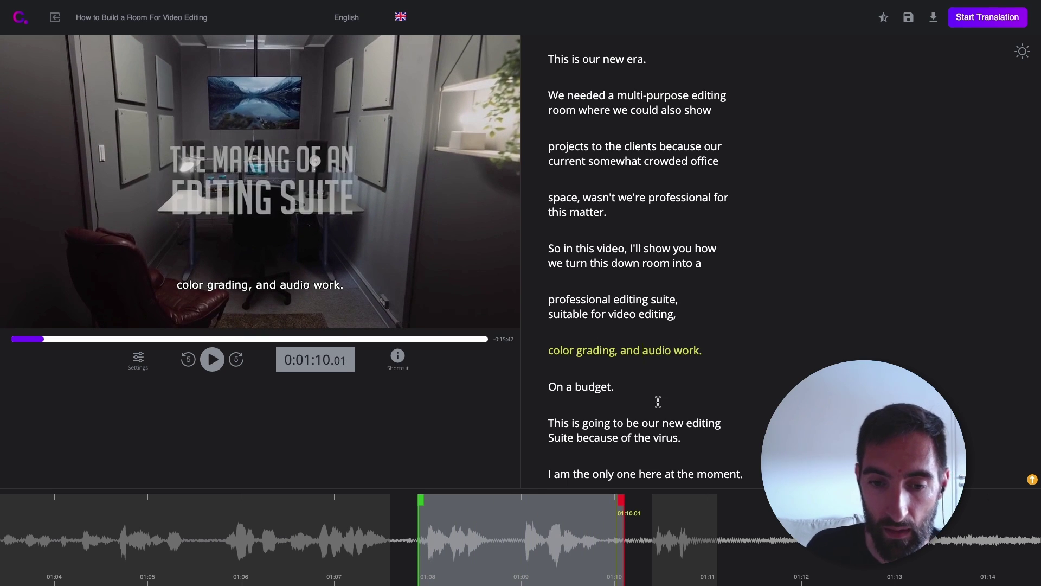
key("ctrl+space")
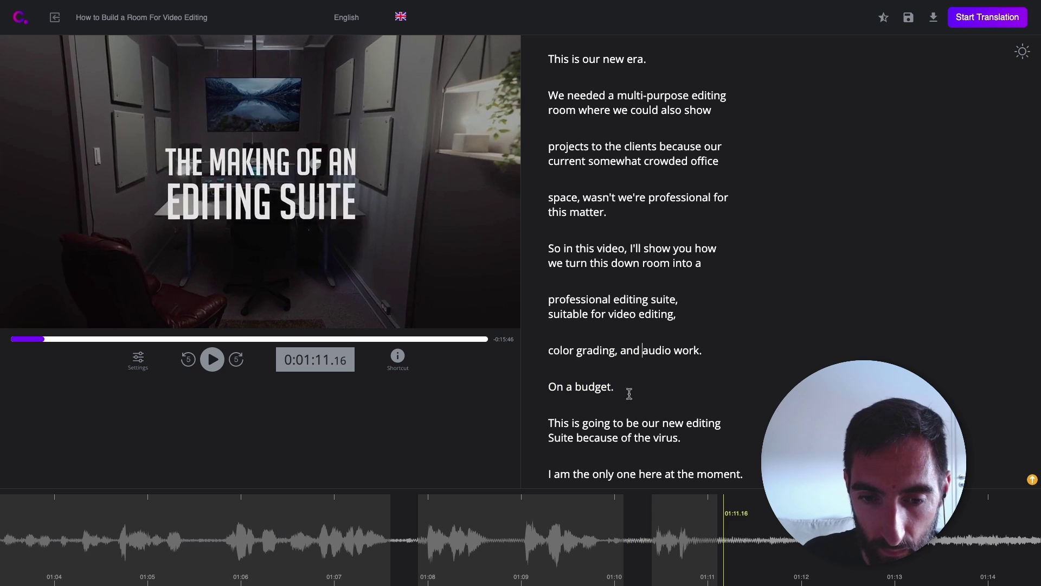
Step: Merge "On a budget." into the preceding subtitle so it reads "color grading, and audio work" with "on a budget." on the second line
left_click(554, 386)
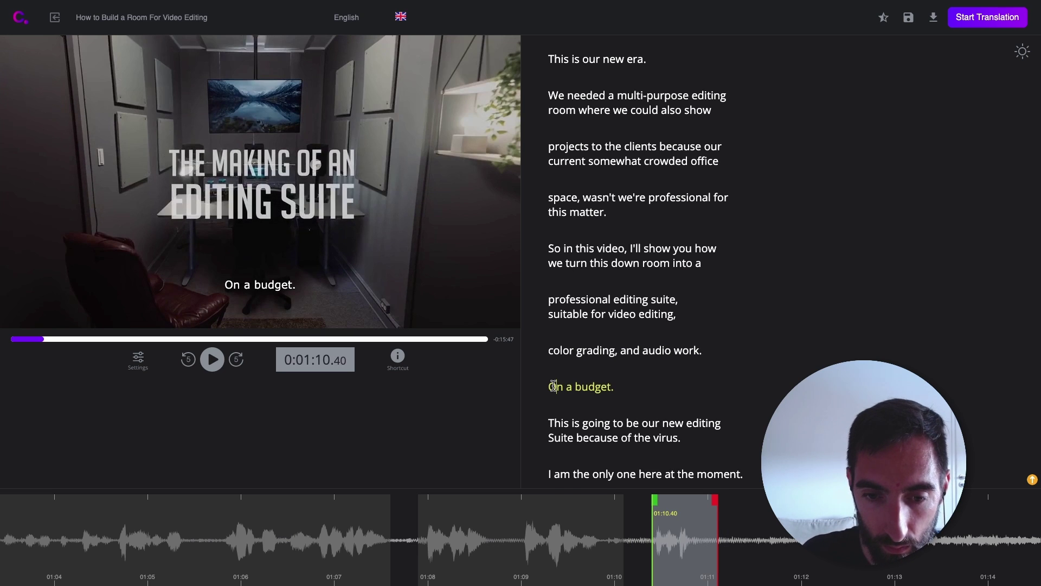
key("BackSpace")
key("BackSpace")
key("BackSpace")
type("on a budget")
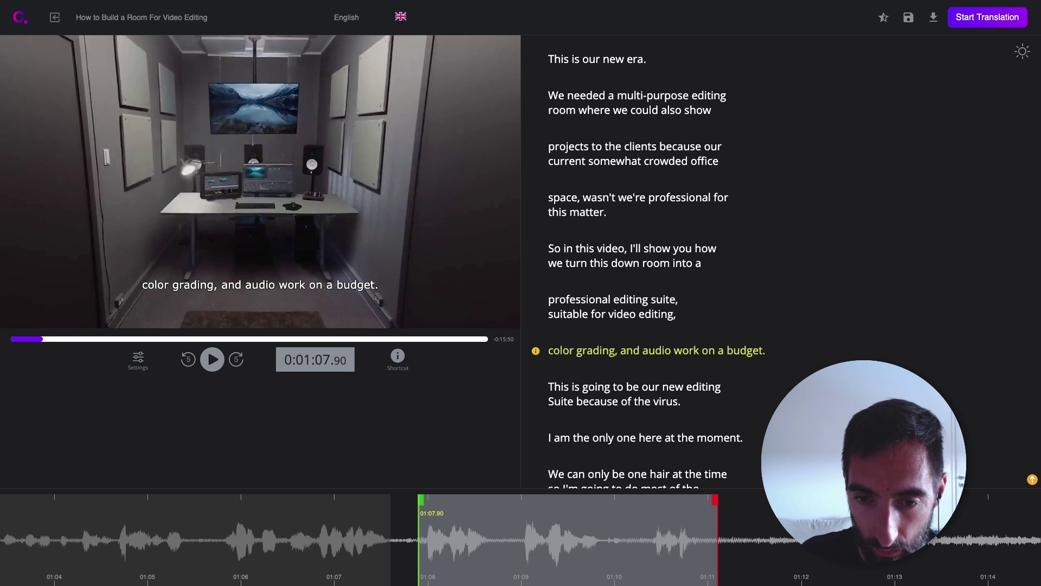
key("BackSpace")
key("shift+Return")
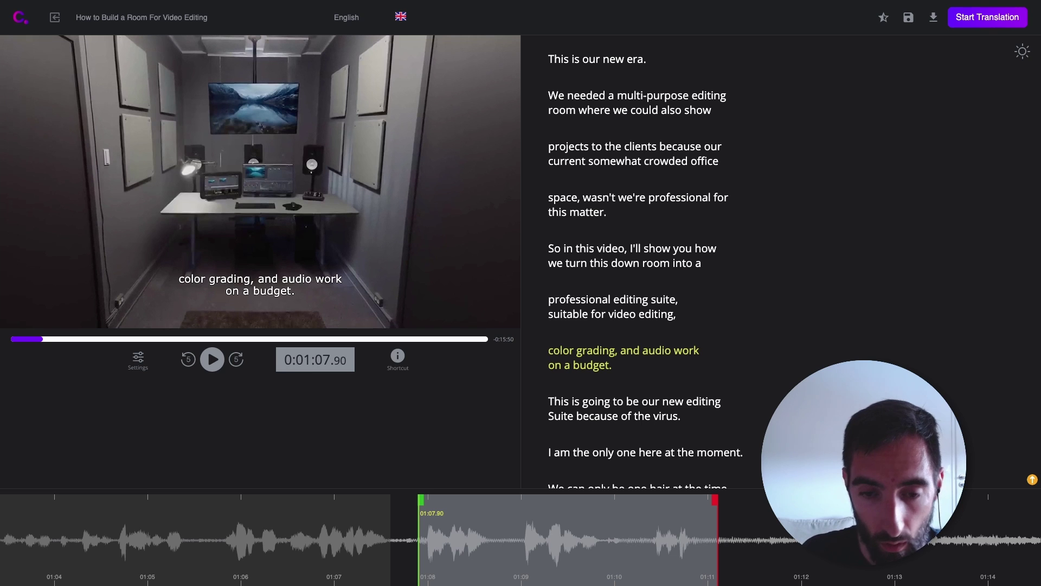
Step: Look over the remaining English subtitles and start their translation
scroll(602, 382, "down", 3)
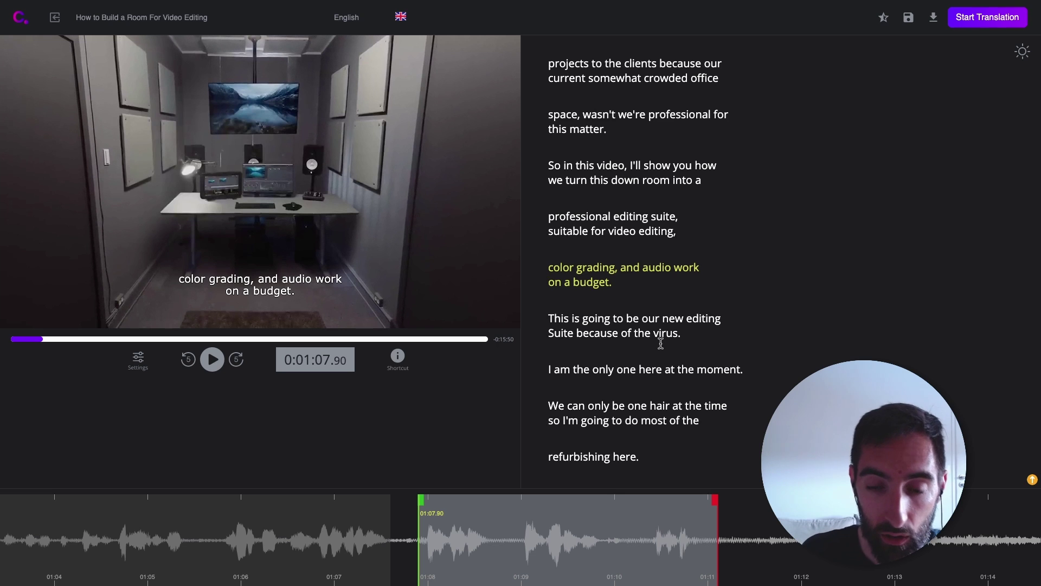
scroll(689, 352, "down", 5)
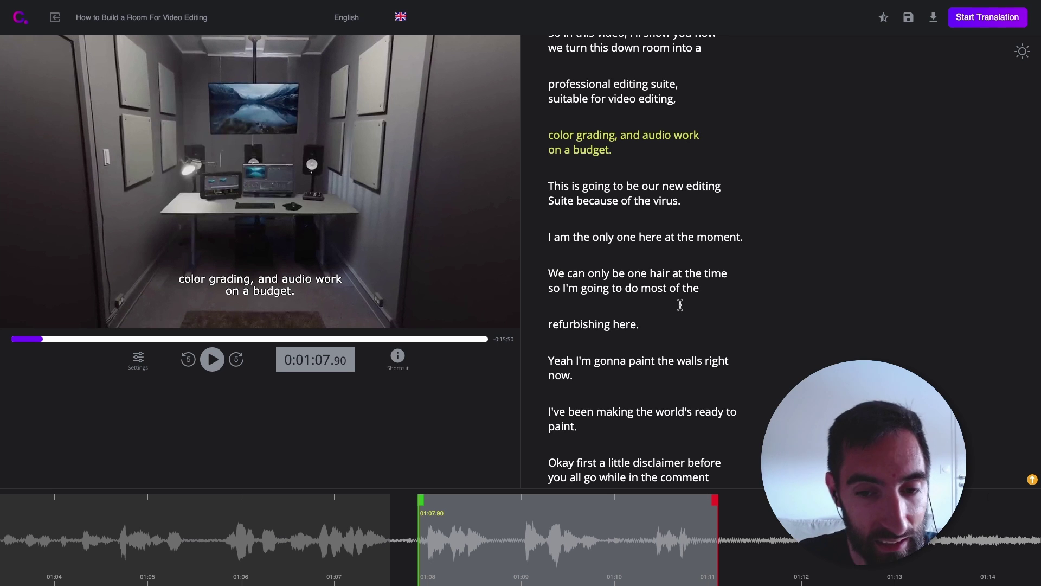
scroll(681, 302, "up", 15)
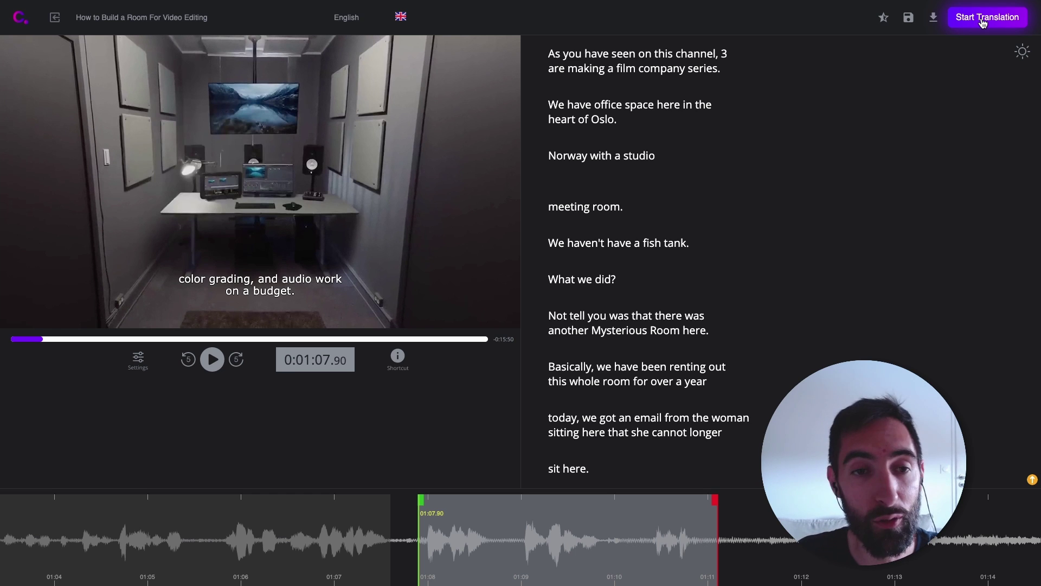
left_click(982, 20)
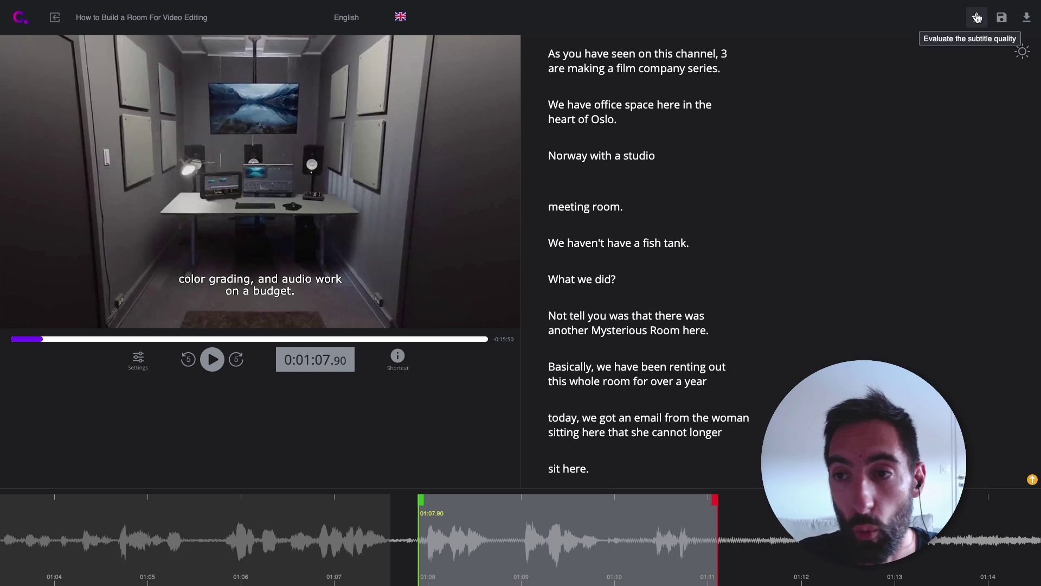
Step: Look at the subtitle quality rating and the available download formats for the English subtitles without rating or exporting anything
left_click(977, 17)
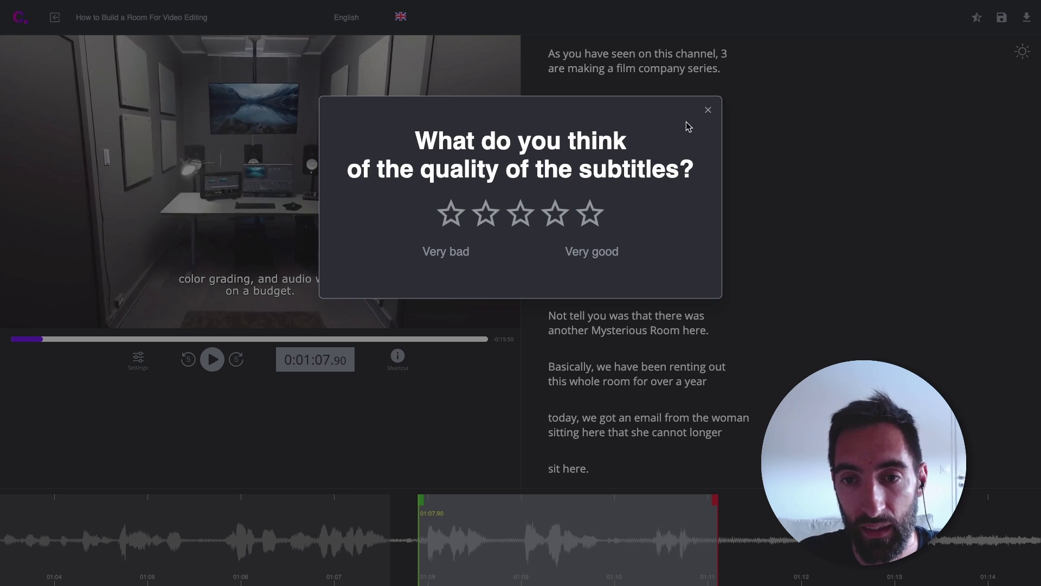
left_click(708, 110)
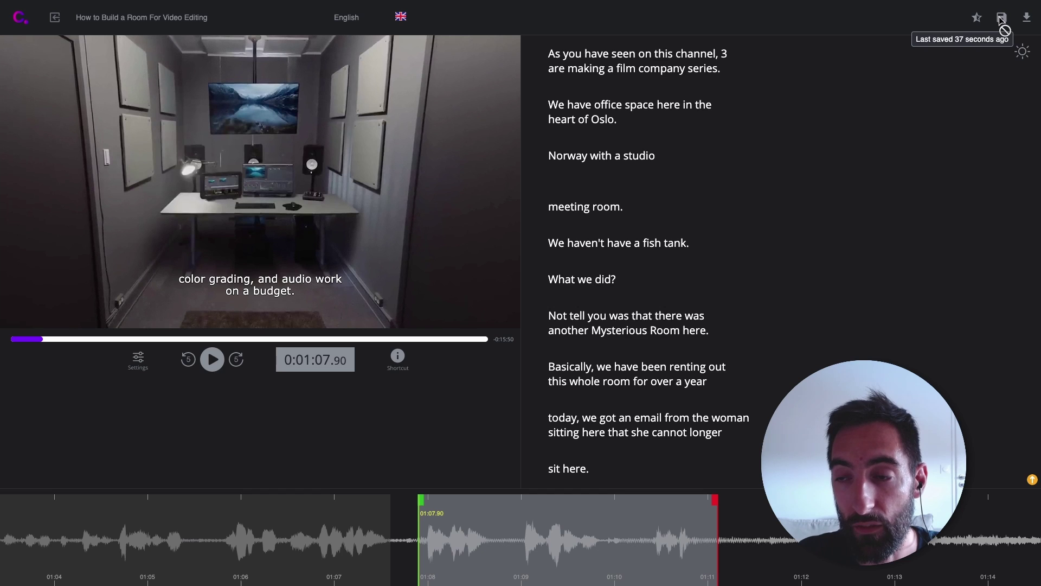
left_click(1027, 19)
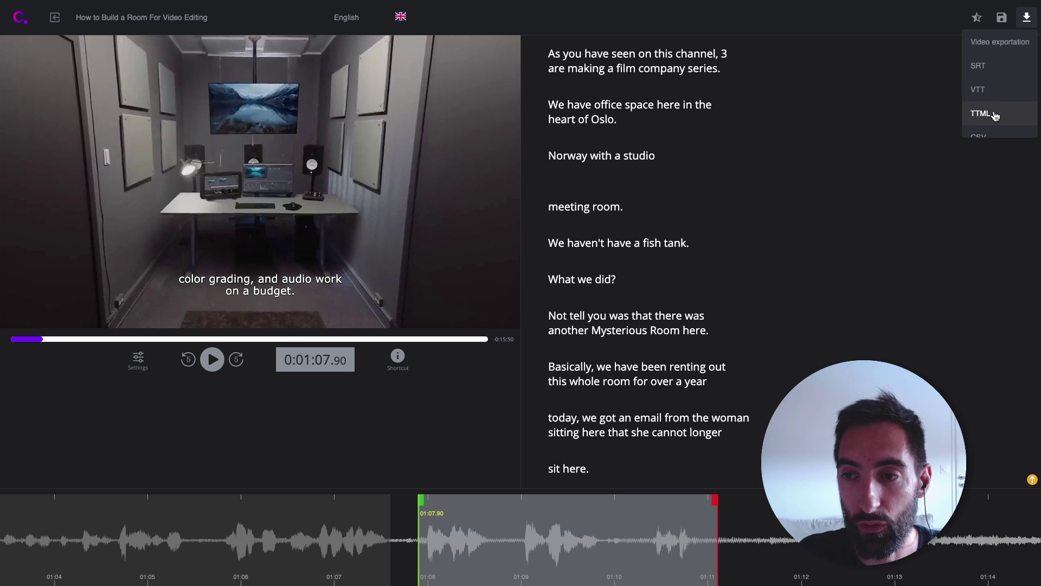
scroll(995, 111, "down", 5)
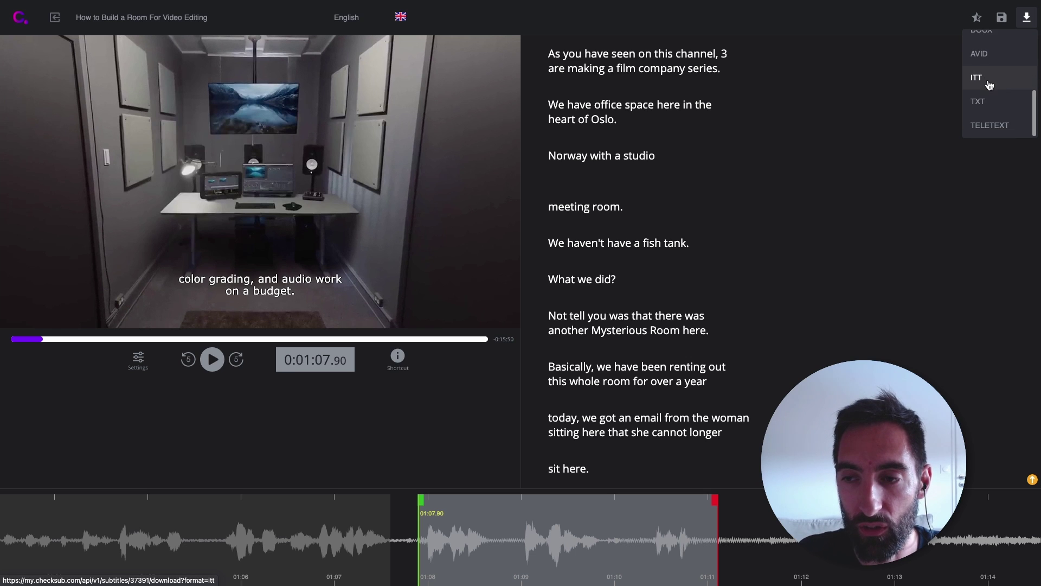
scroll(989, 85, "up", 5)
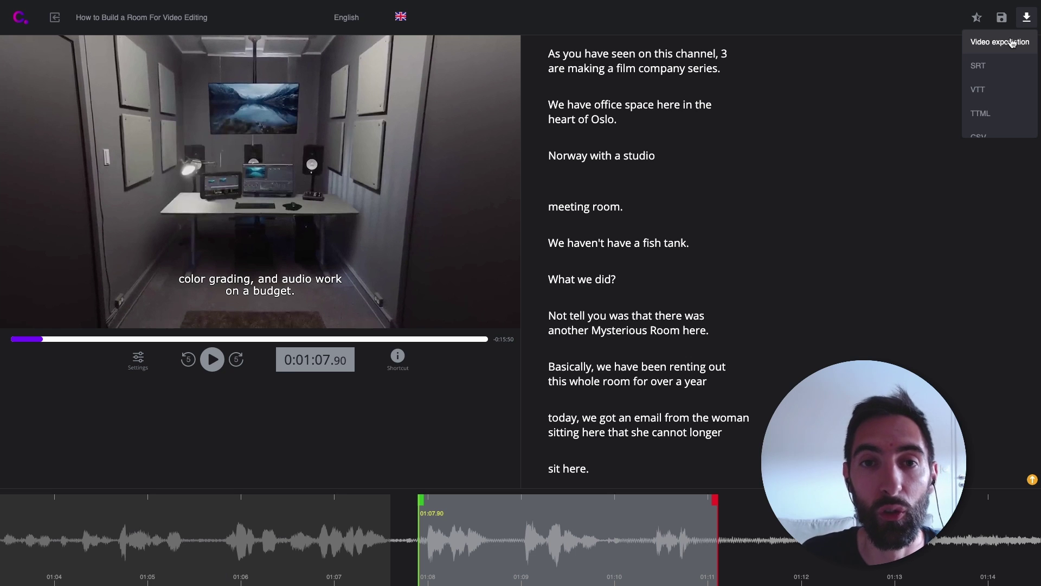
left_click(1026, 18)
Step: Switch to the French subtitles and review the translated lines, including "Donc on peut l'avoir comme espace d'édition."
left_click(354, 18)
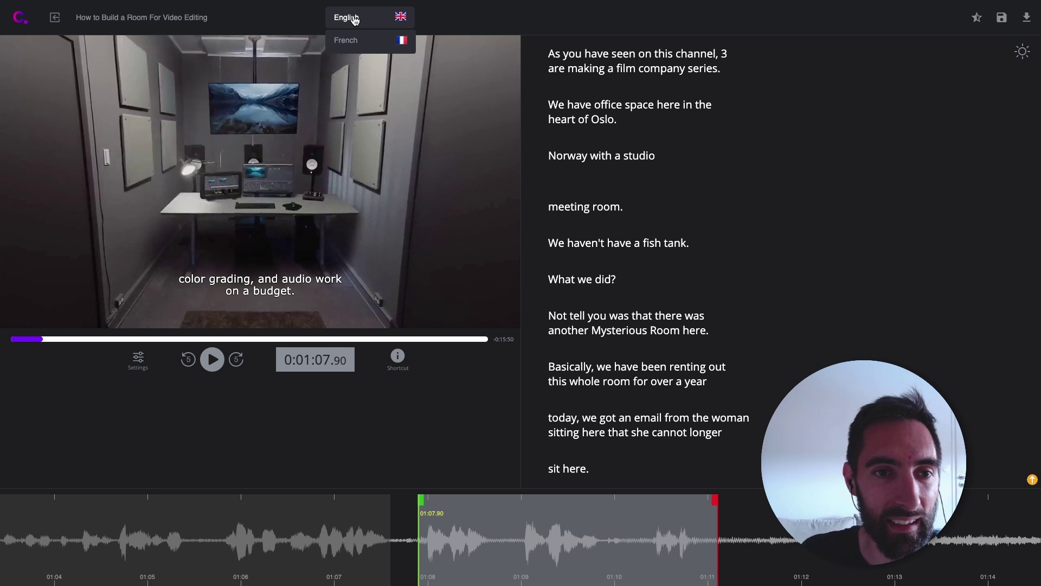
left_click(364, 45)
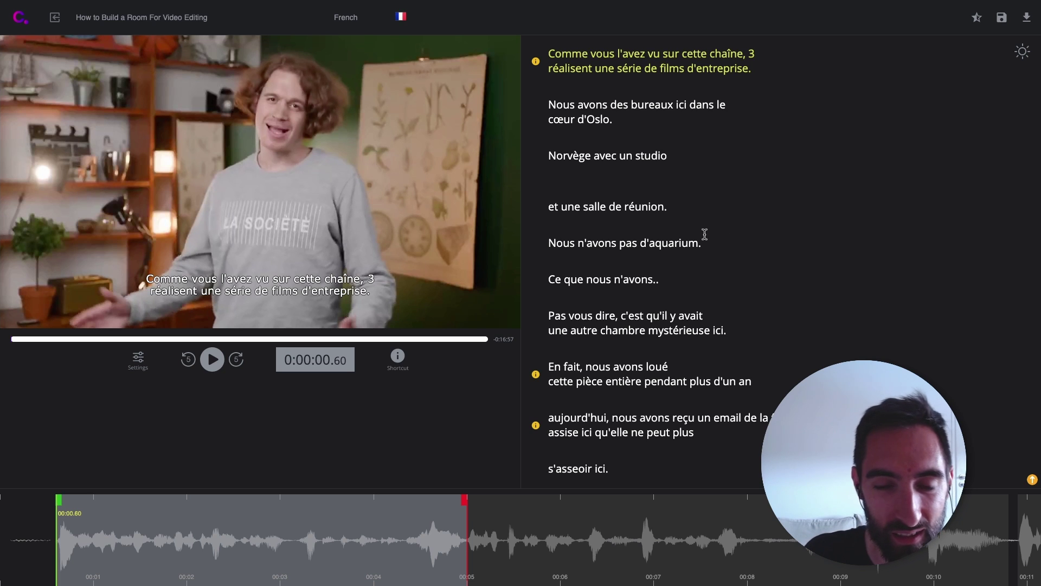
scroll(762, 276, "down", 5)
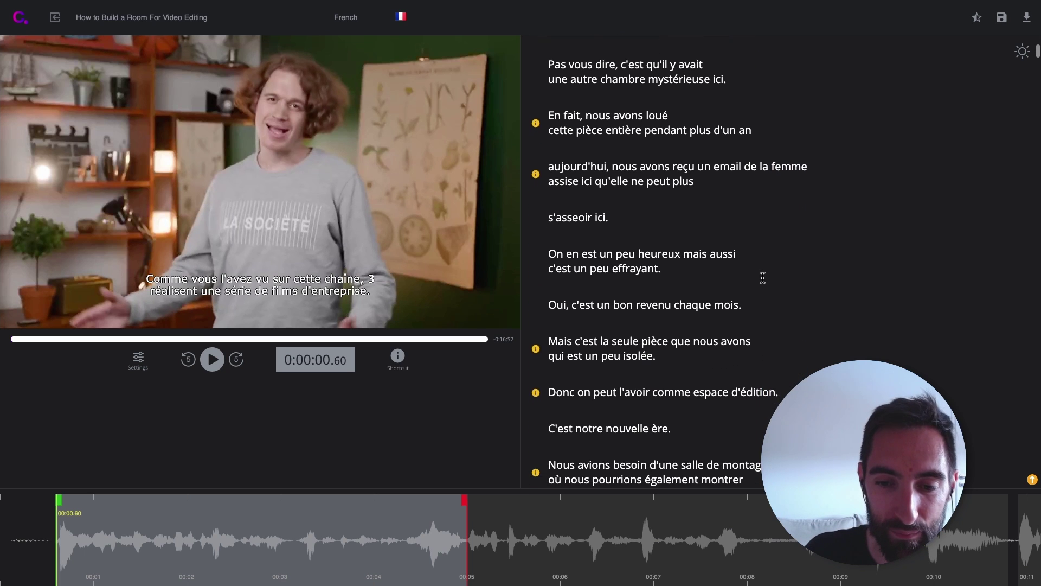
scroll(762, 278, "down", 3)
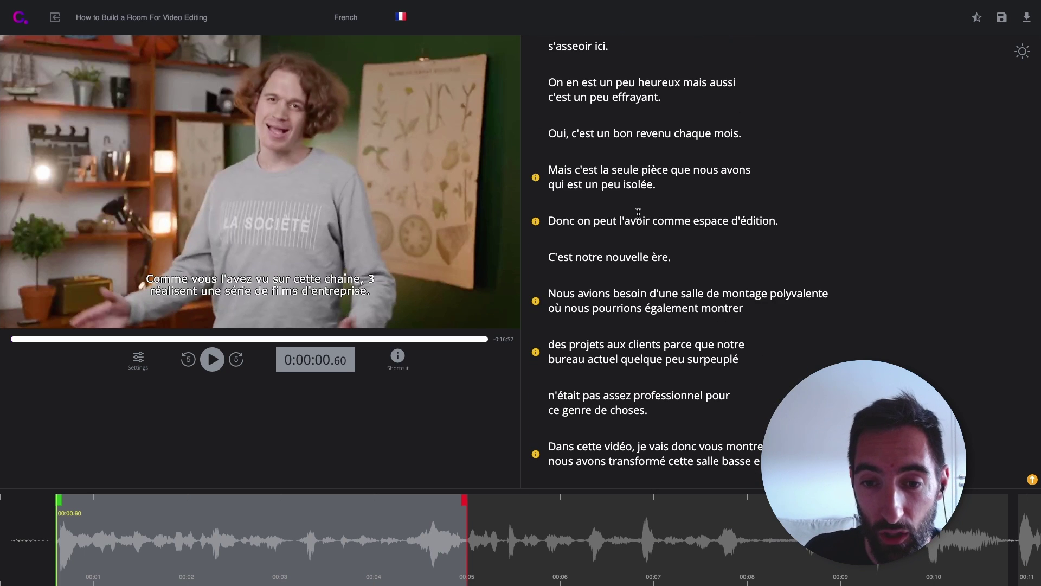
left_click(638, 216)
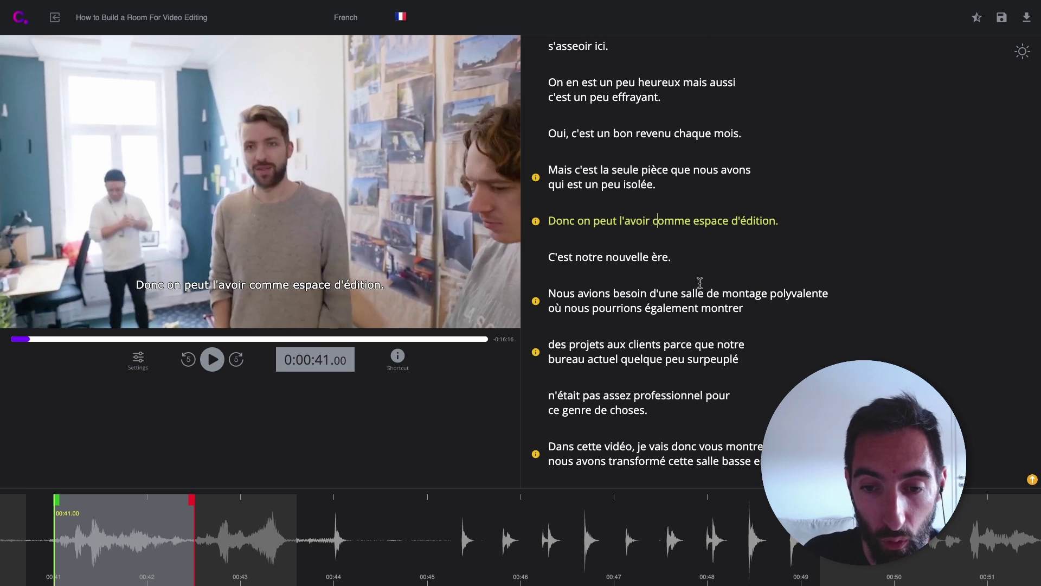
scroll(700, 283, "down", 4)
scroll(657, 276, "up", 3)
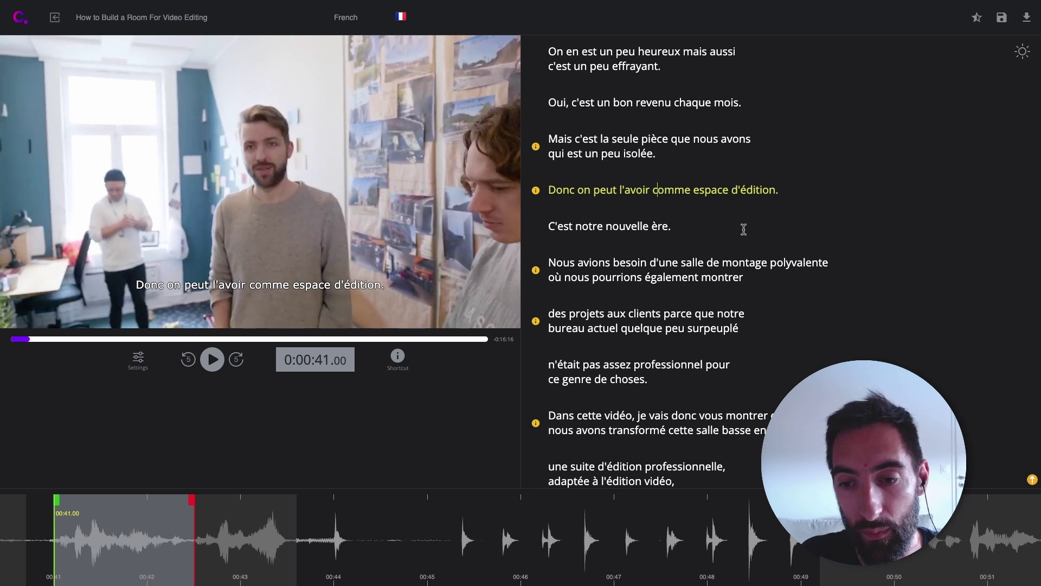
scroll(744, 229, "up", 10)
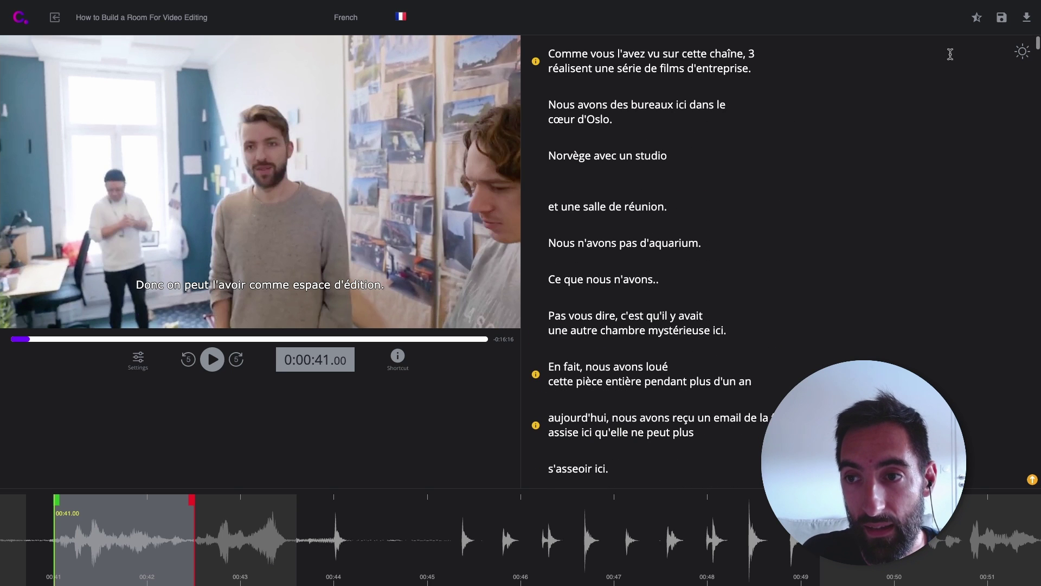
Step: Return to the English subtitles and open the video export settings, previewing the subtitle "color grading, and audio work on a budget."
left_click(349, 18)
left_click(361, 42)
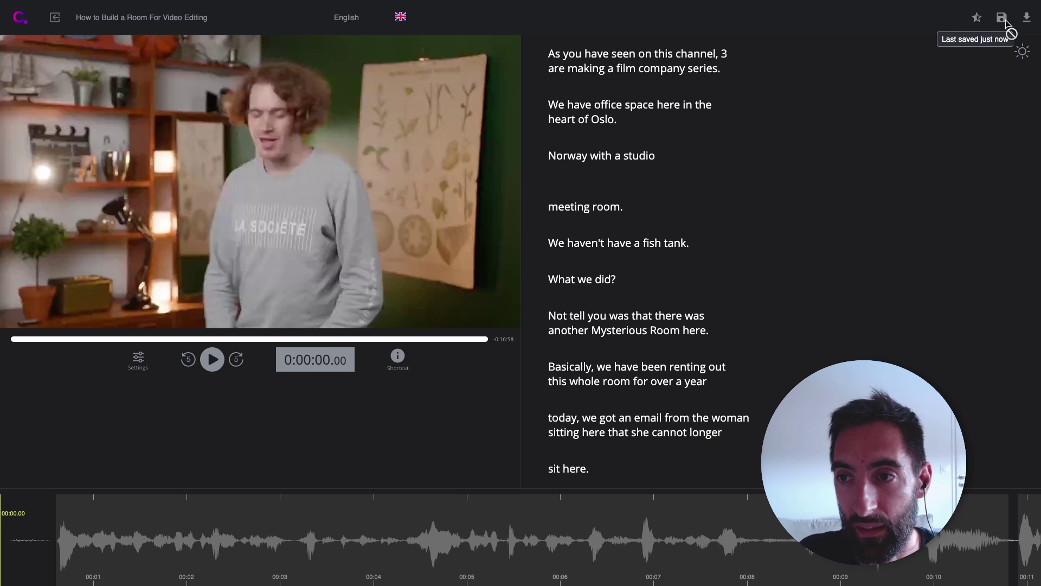
left_click(1026, 18)
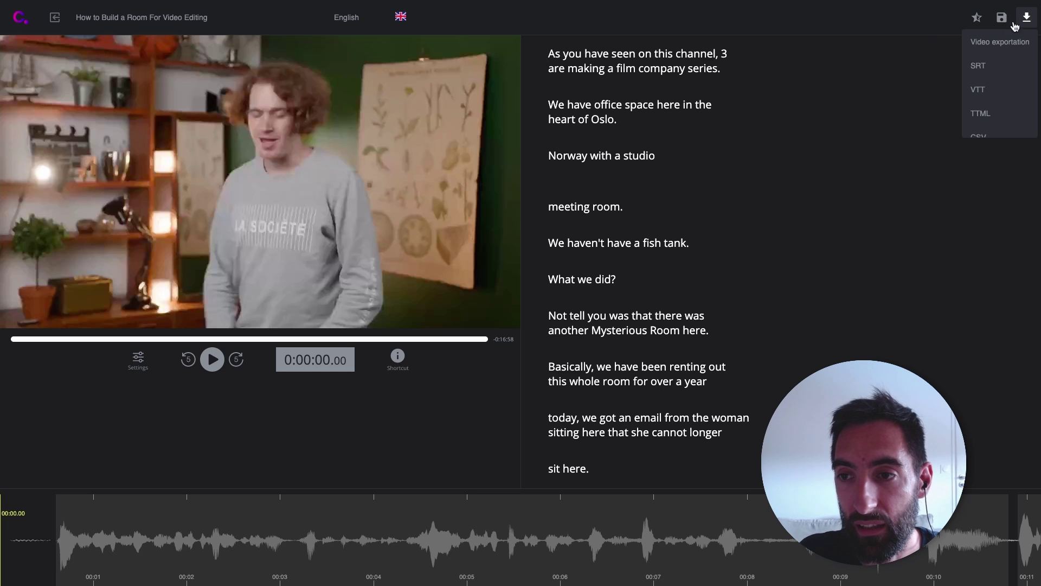
left_click(996, 43)
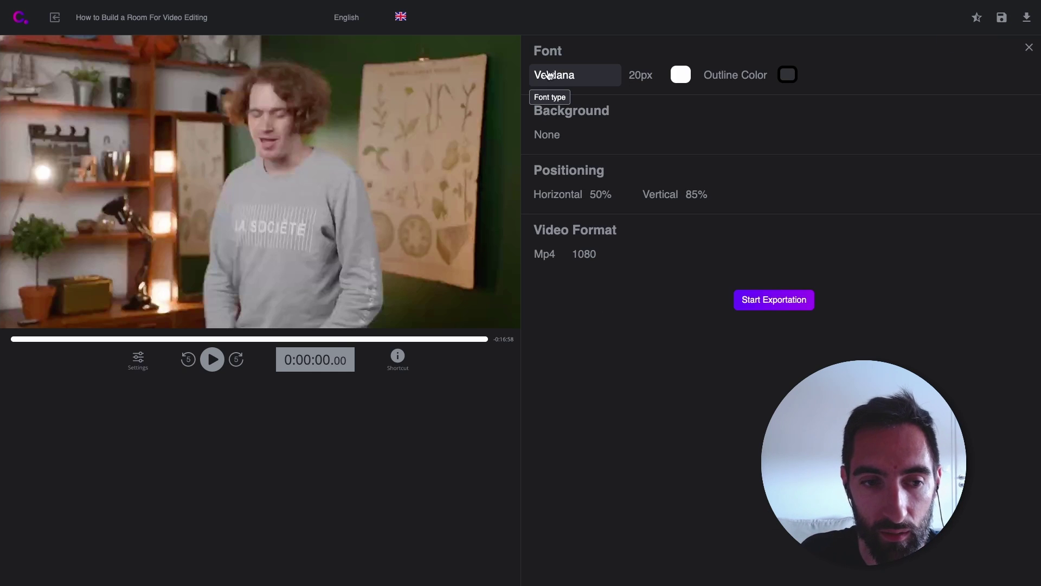
left_click(42, 339)
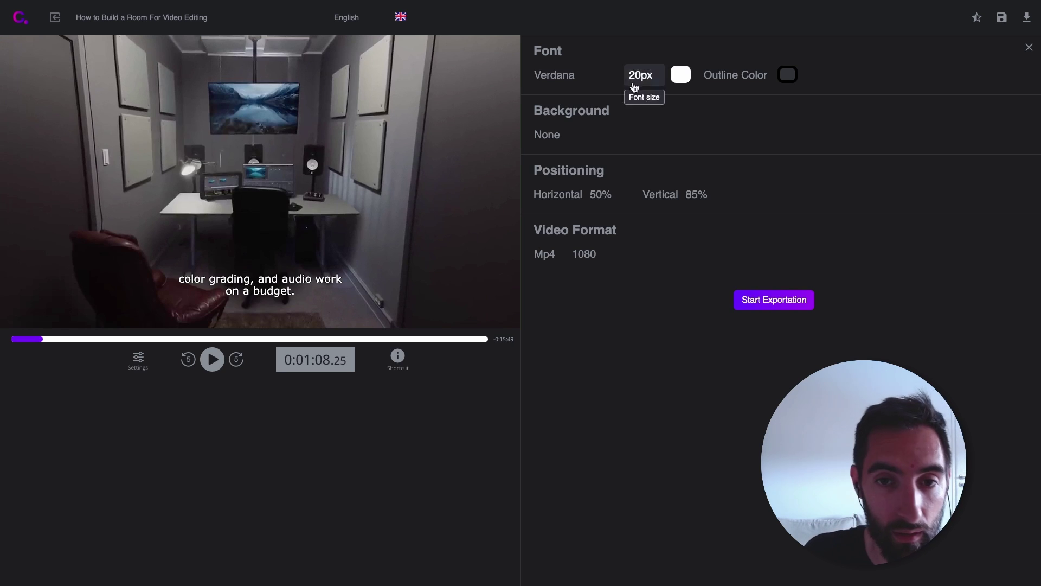
Step: Set the subtitle font to Poppins at 42px for the video export
left_click(566, 76)
scroll(574, 149, "down", 10)
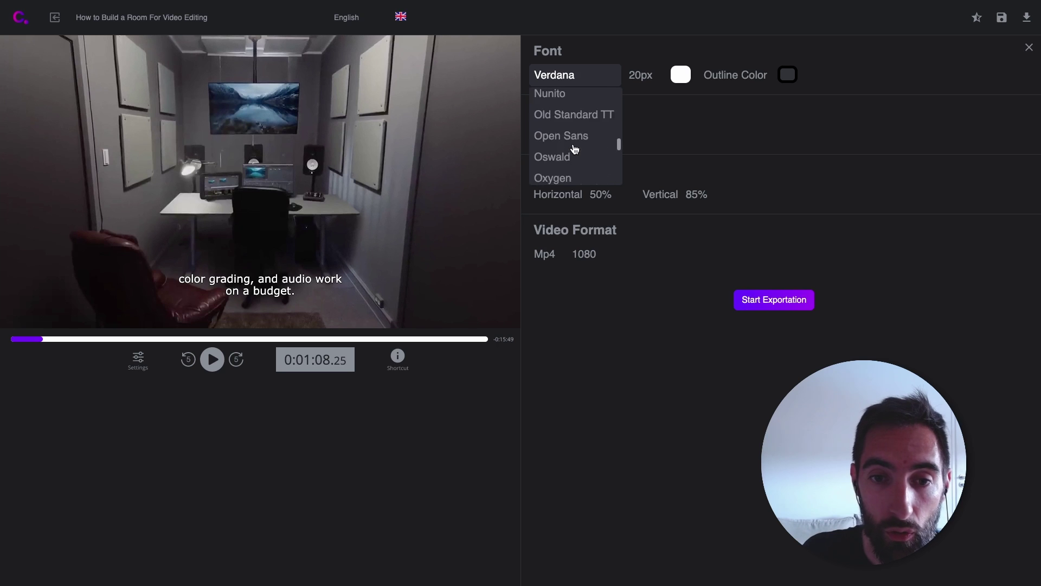
left_click(569, 149)
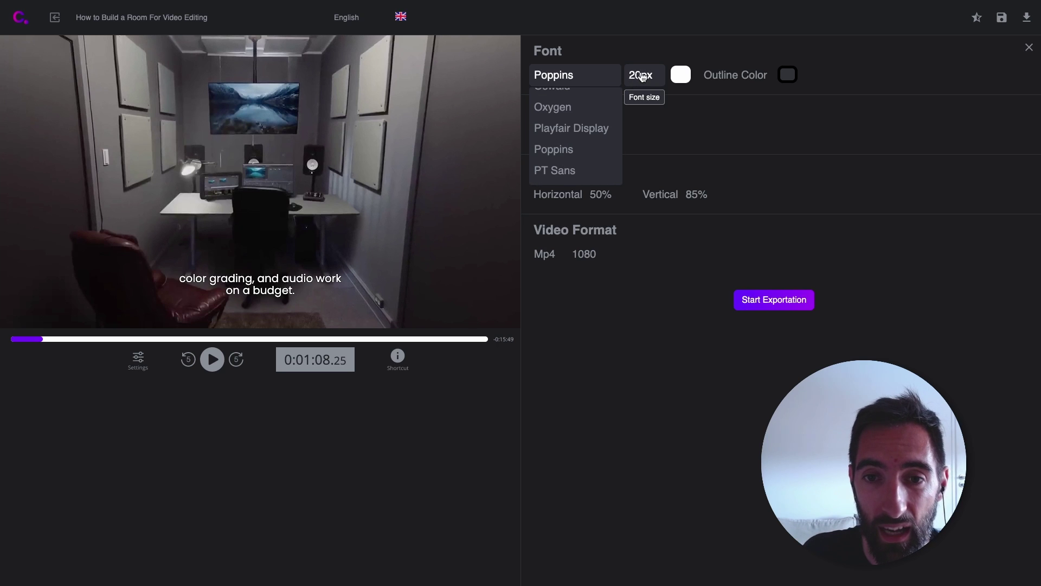
left_click(640, 76)
scroll(639, 138, "down", 10)
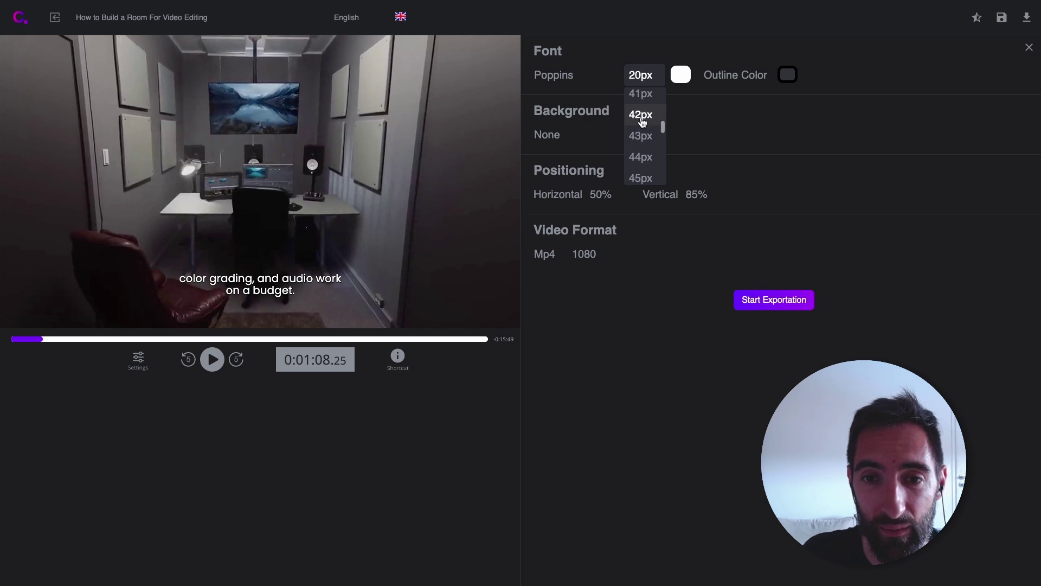
left_click(641, 115)
Step: Change the subtitle font color to pink with RGB values 249, 98, 237
left_click(681, 74)
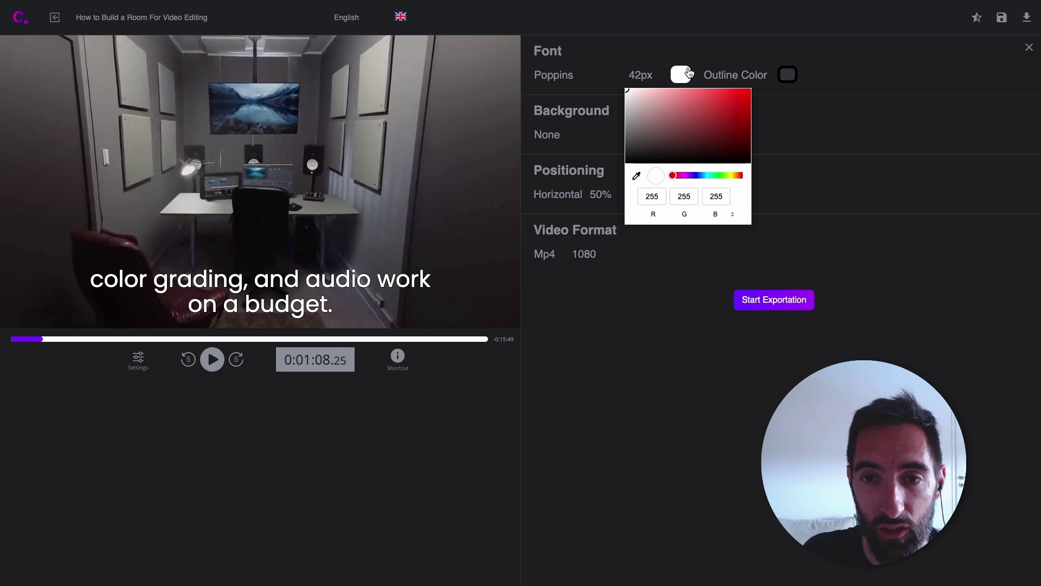
left_click(701, 90)
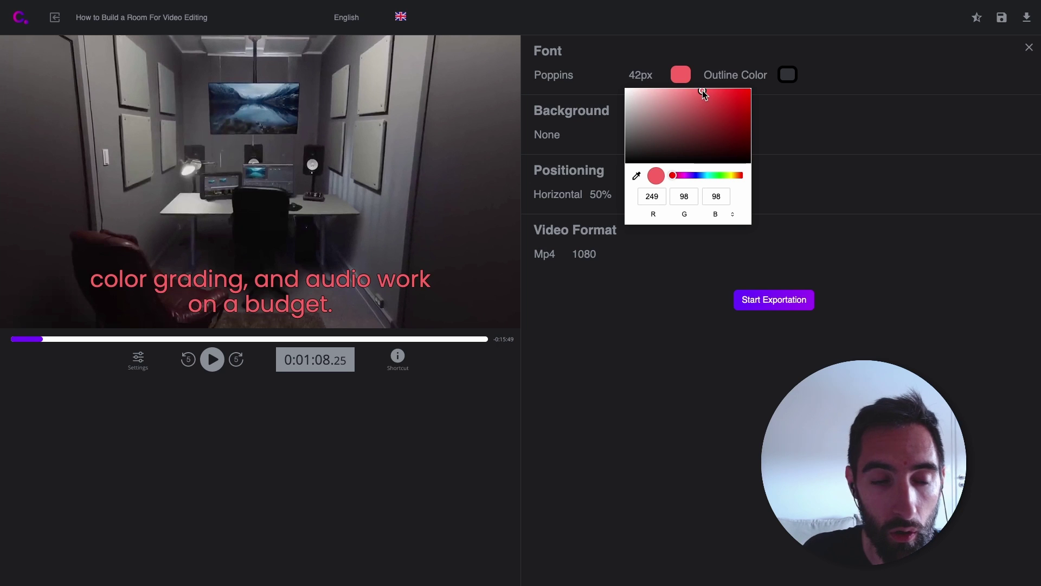
left_click(728, 175)
left_click(684, 175)
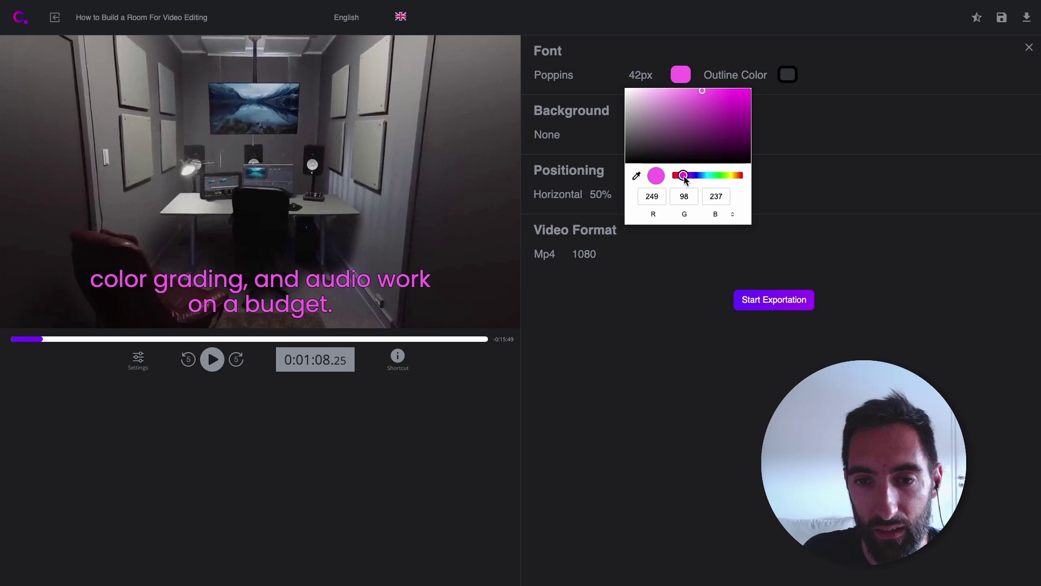
Step: Remove the subtitle outline and try the Box background before applying a black Wrap background
left_click(736, 75)
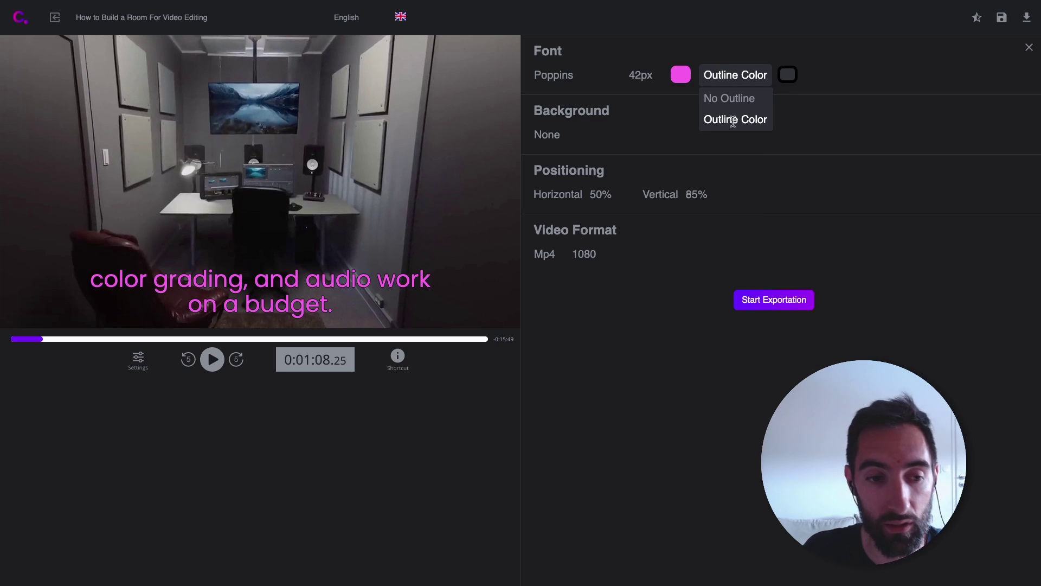
left_click(729, 98)
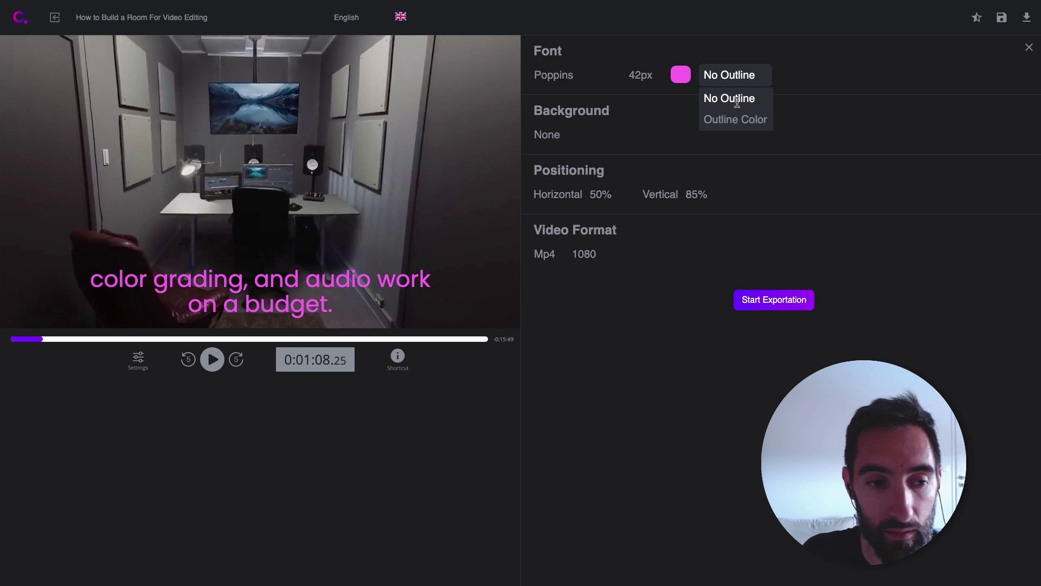
left_click(547, 138)
left_click(547, 182)
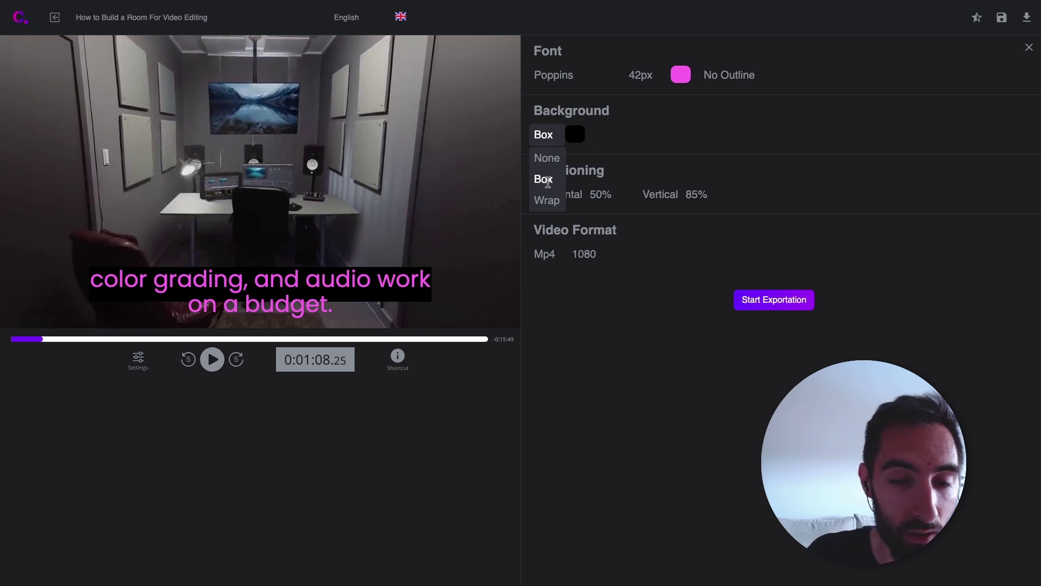
left_click(547, 199)
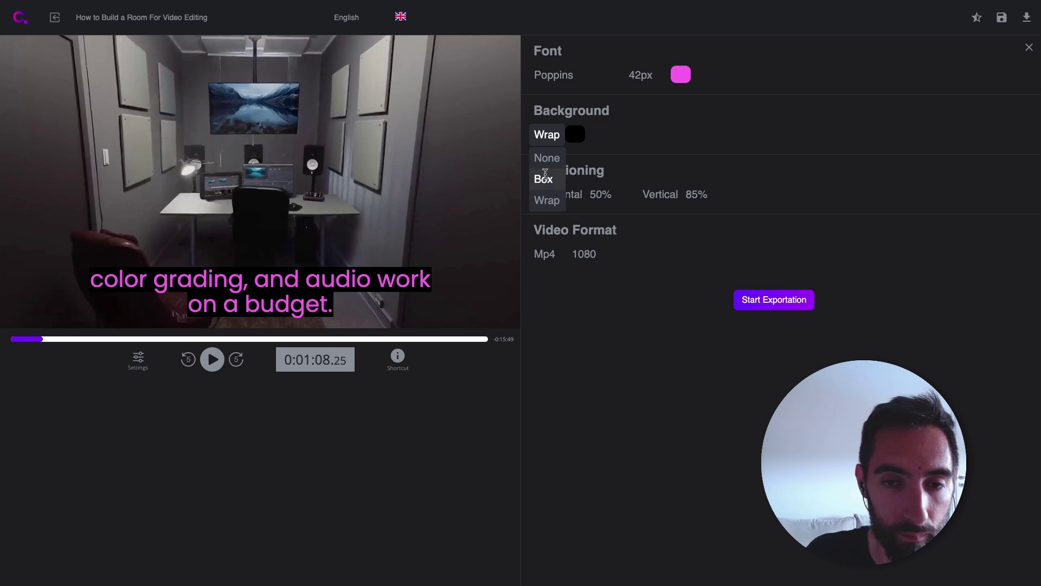
left_click(548, 136)
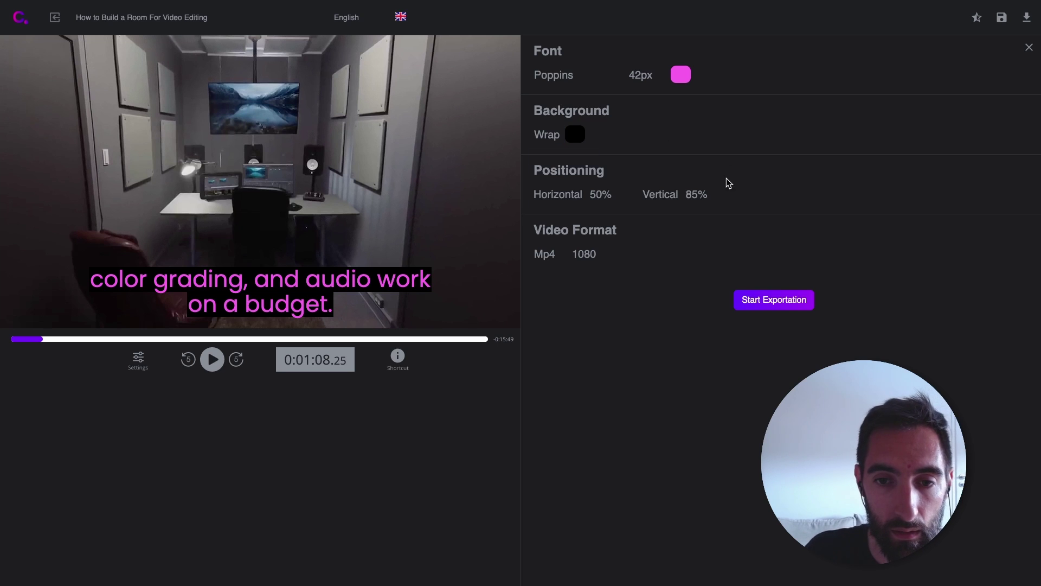
Step: Position the subtitles at 57% horizontally and 8% vertically
left_click(600, 194)
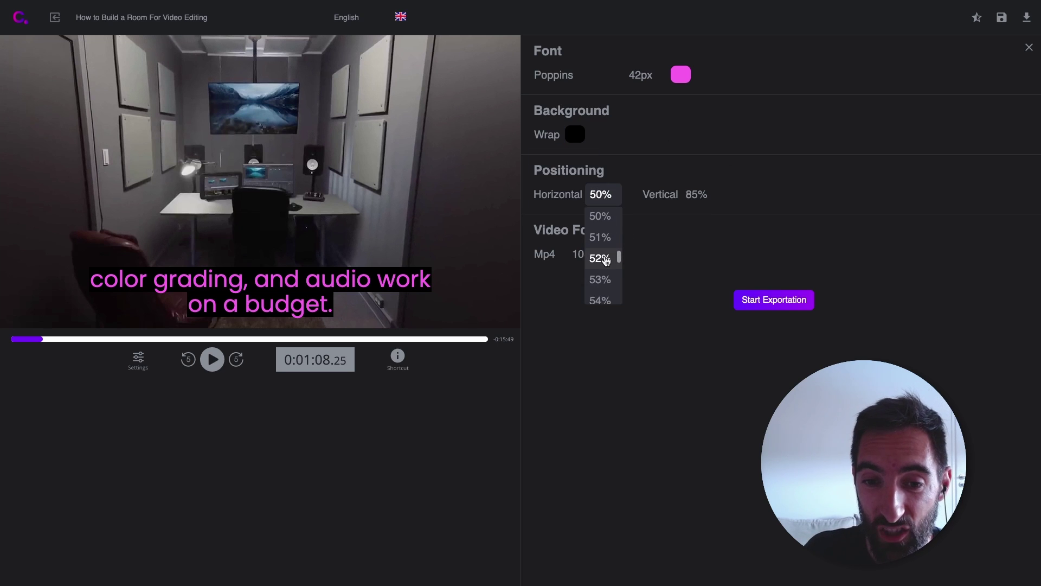
scroll(602, 279, "down", 3)
left_click(600, 283)
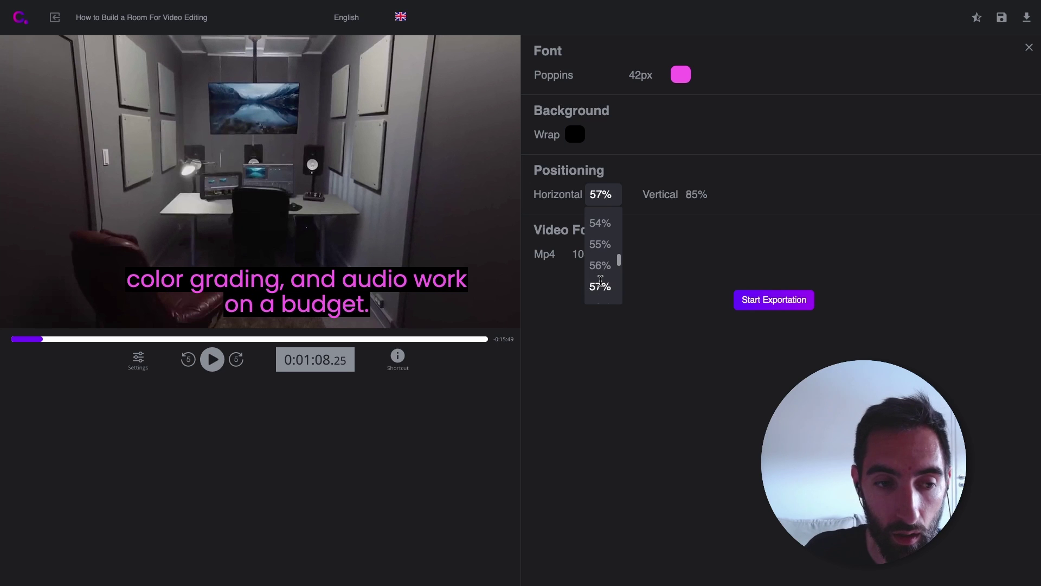
left_click(696, 194)
scroll(700, 260, "down", 5)
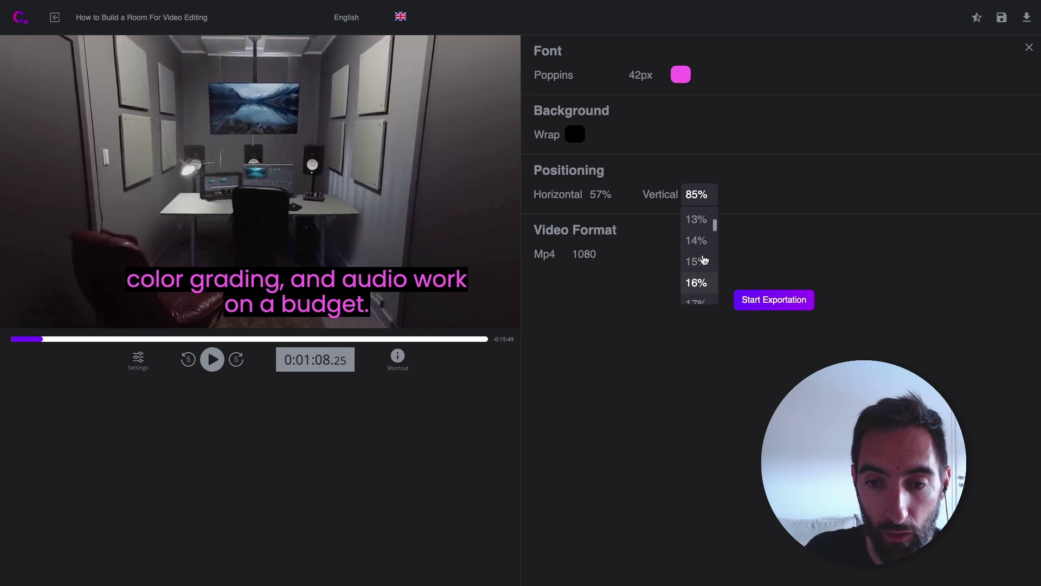
scroll(702, 263, "up", 4)
left_click(693, 271)
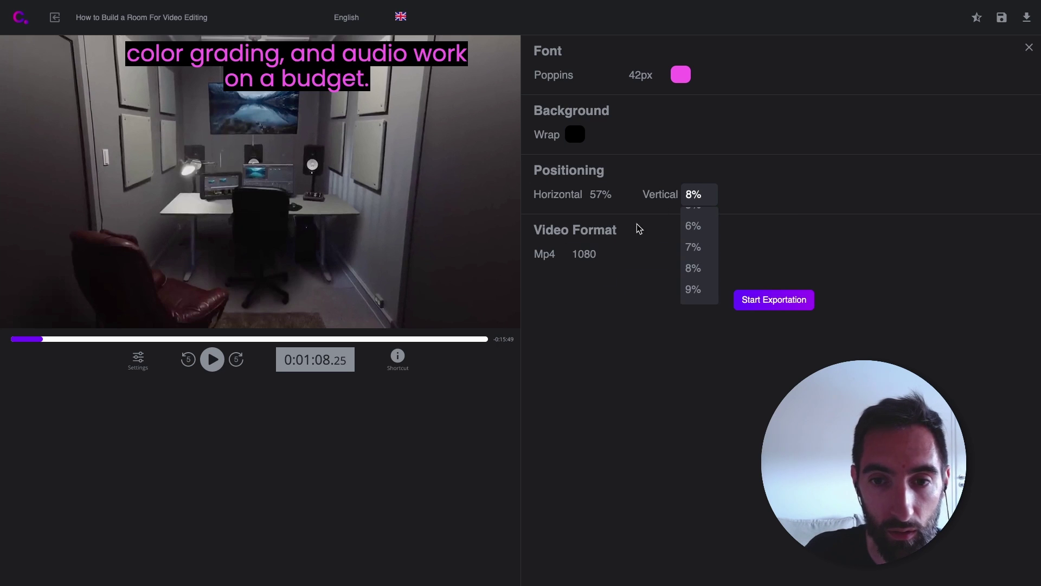
left_click(839, 232)
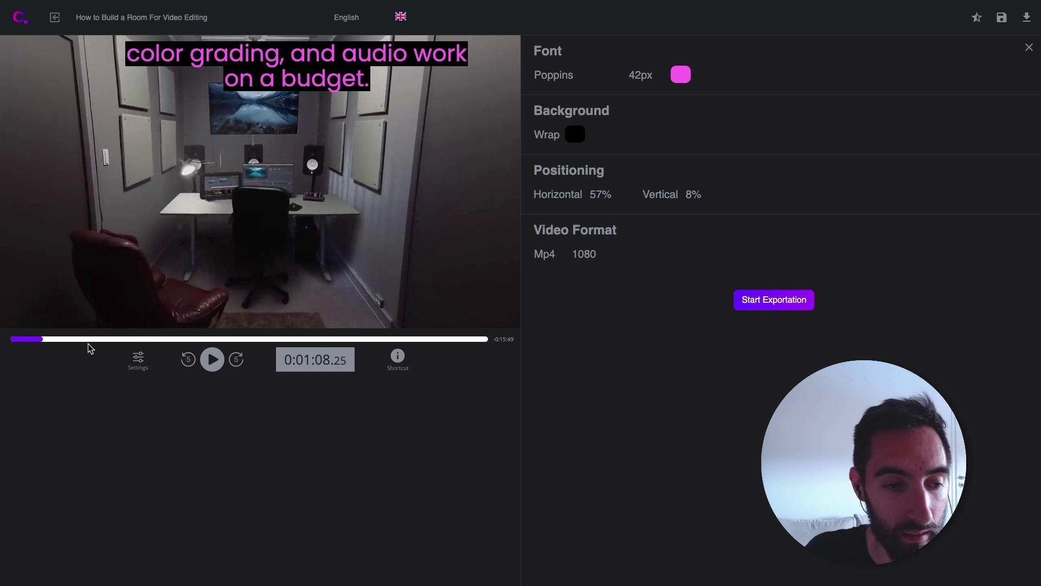
Step: Set the subtitles' horizontal position to 50%
left_click(605, 196)
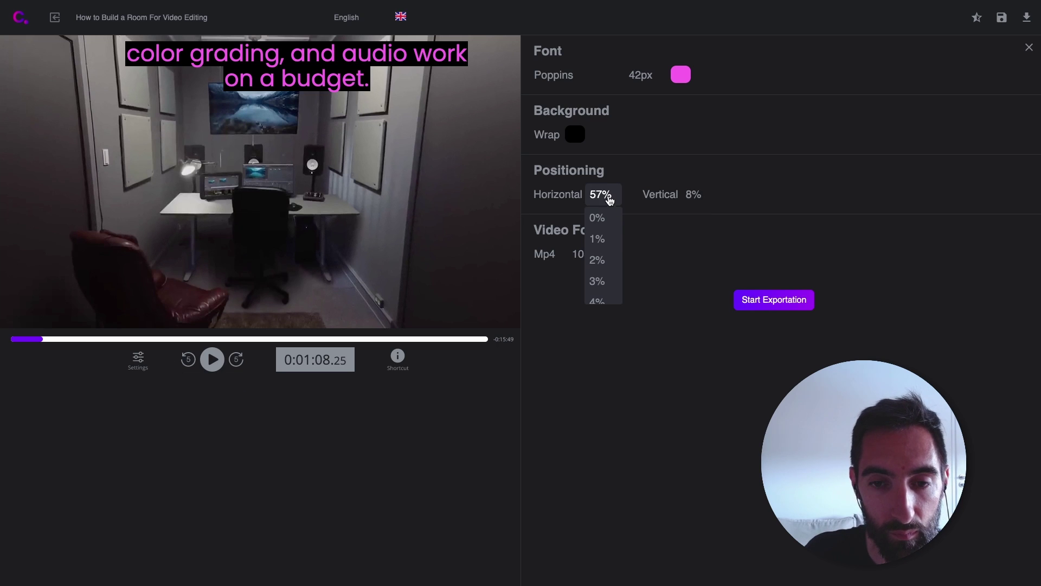
scroll(612, 249, "down", 8)
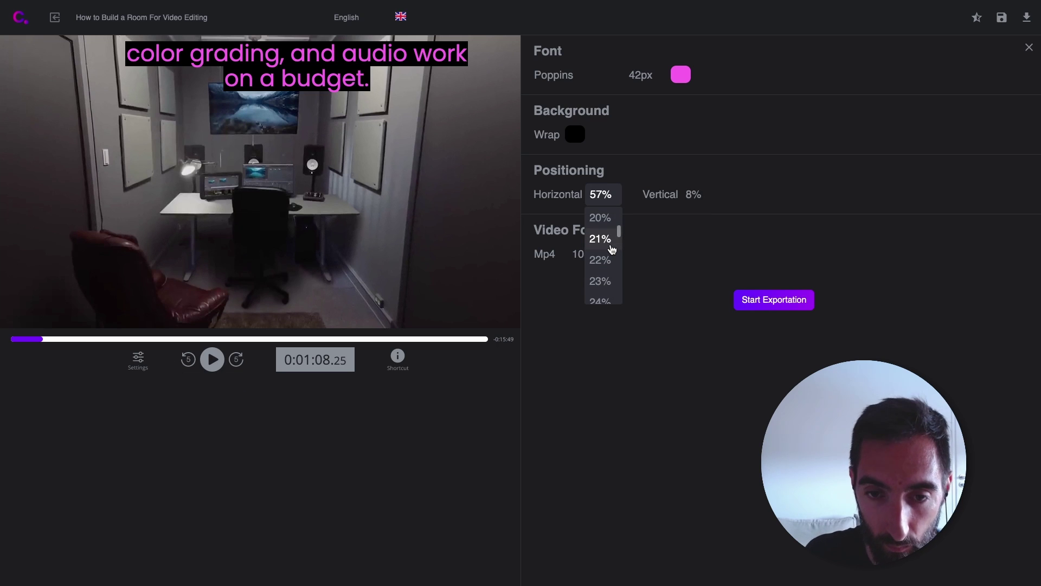
scroll(612, 249, "down", 12)
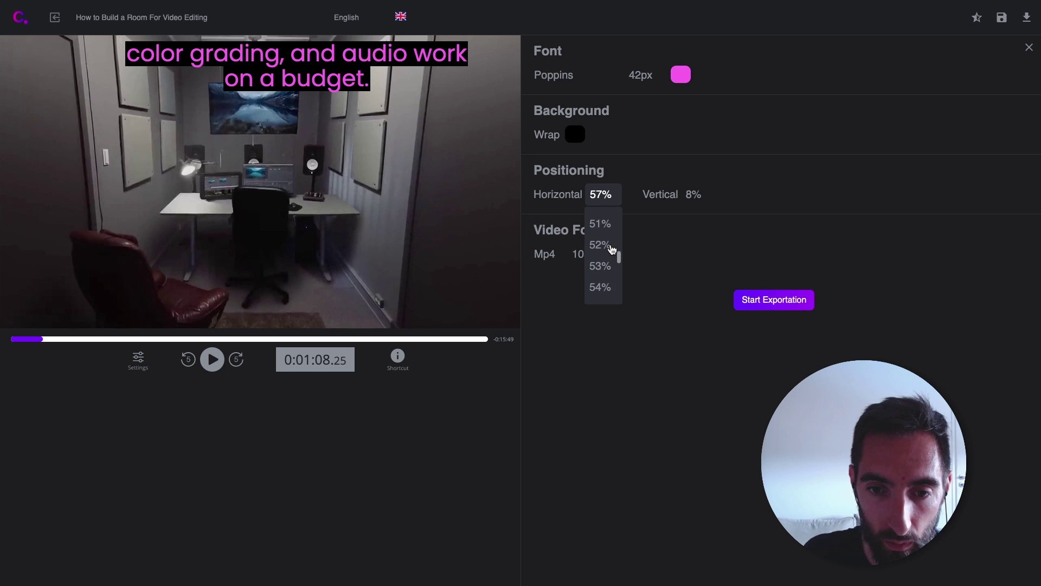
left_click(602, 220)
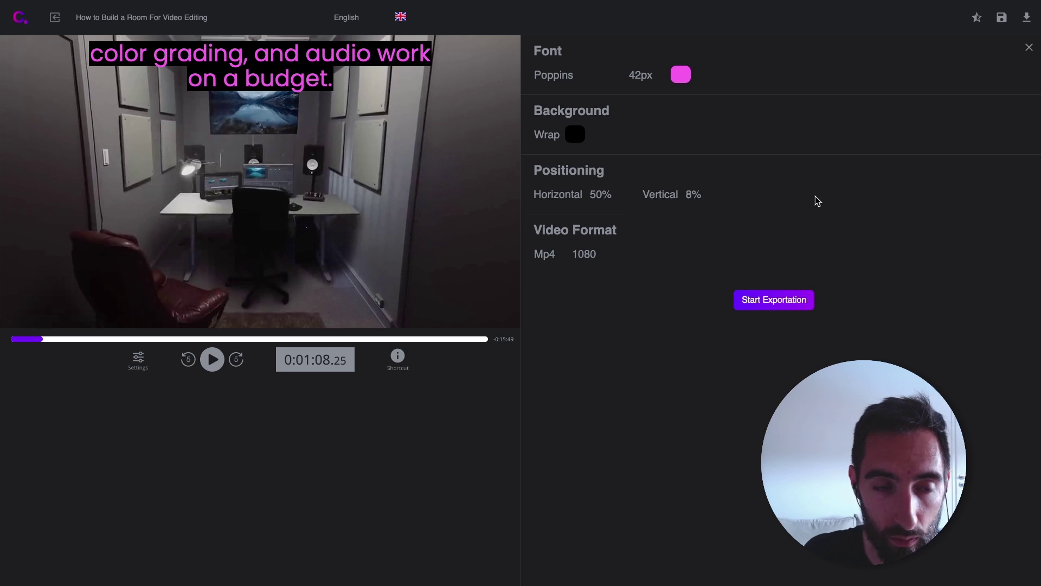
Step: Check the available video format, resolution and vertical position options for the export, keeping the current selections
left_click(546, 255)
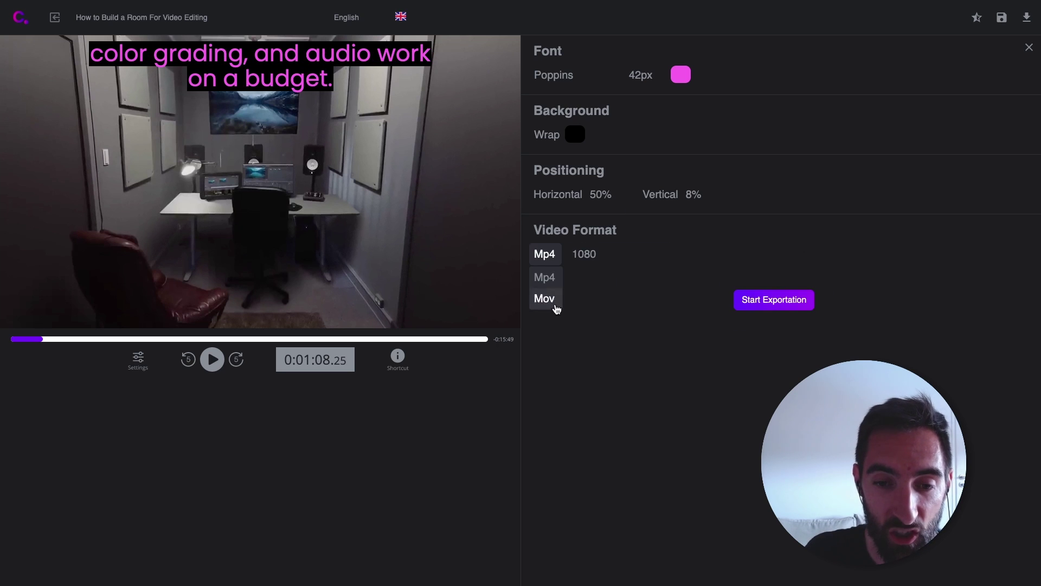
left_click(580, 254)
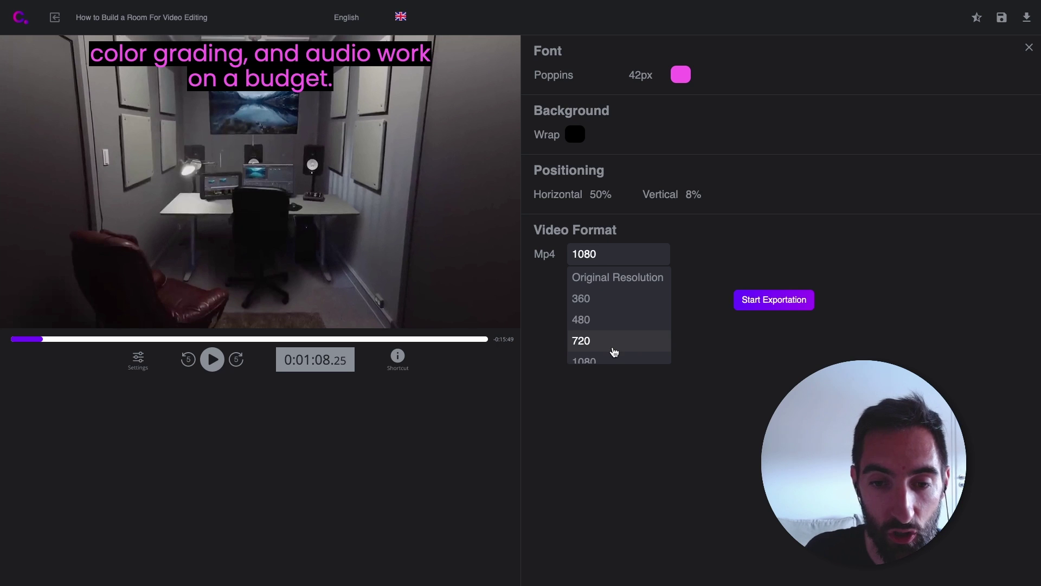
left_click(702, 201)
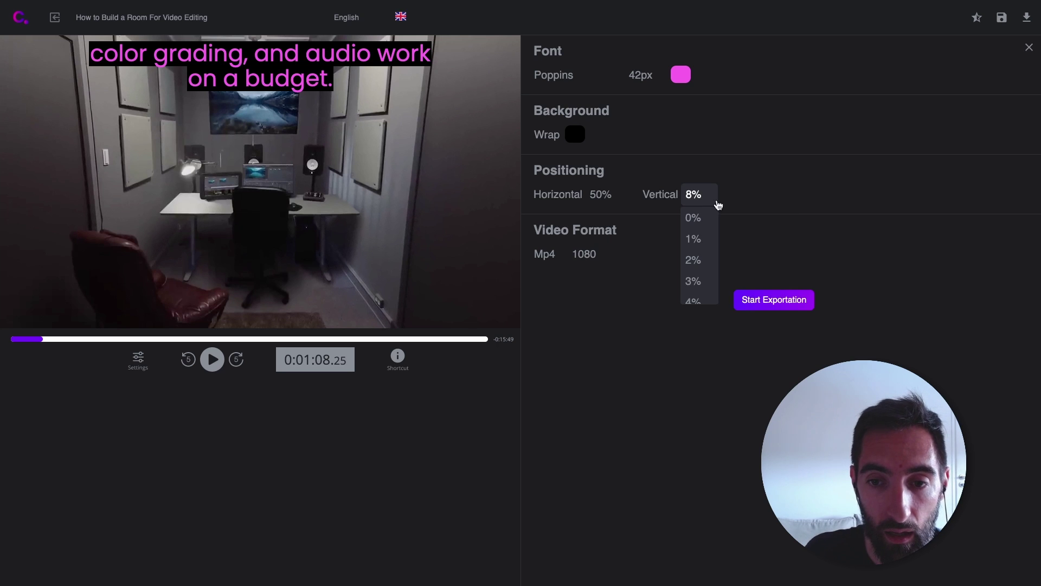
left_click(716, 205)
Step: Preview the styled subtitles by playing the video, skip ahead to about 0:03:52, and pause playback
left_click(212, 359)
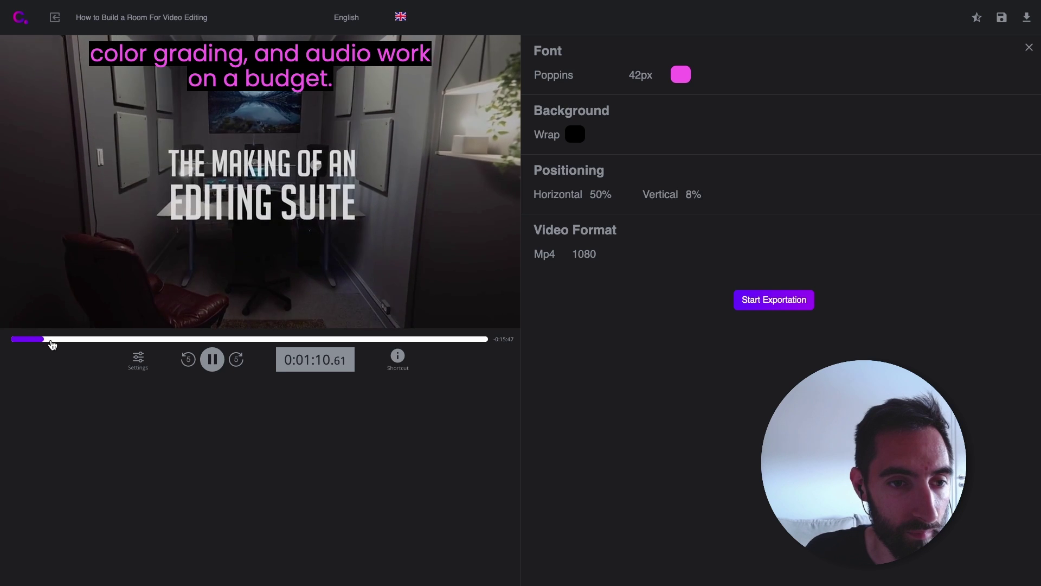
left_click(120, 340)
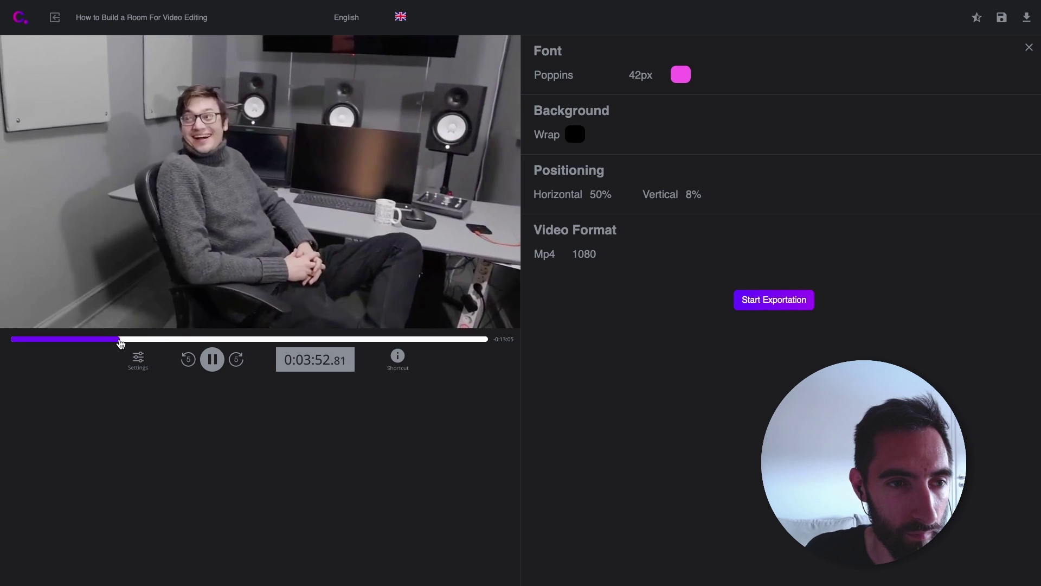
left_click(211, 361)
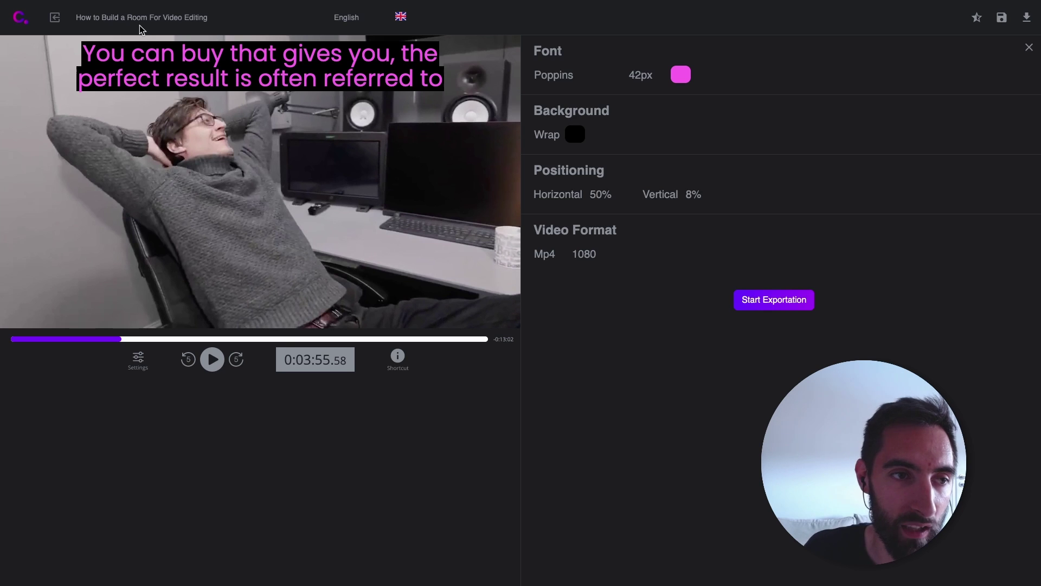
Step: Leave the subtitle editor for the list of all videos and close the support chat
left_click(55, 18)
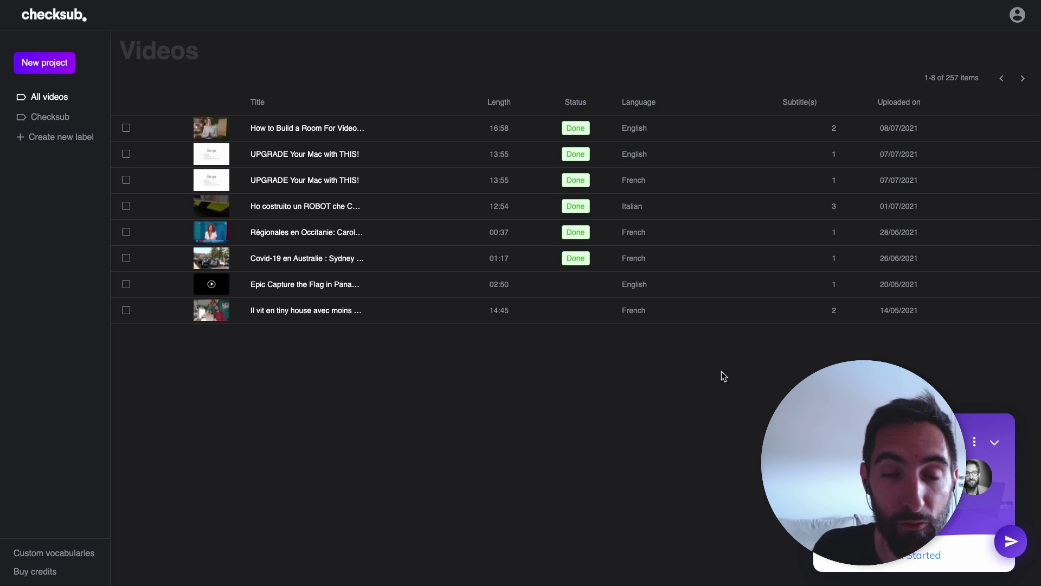
left_click(1010, 529)
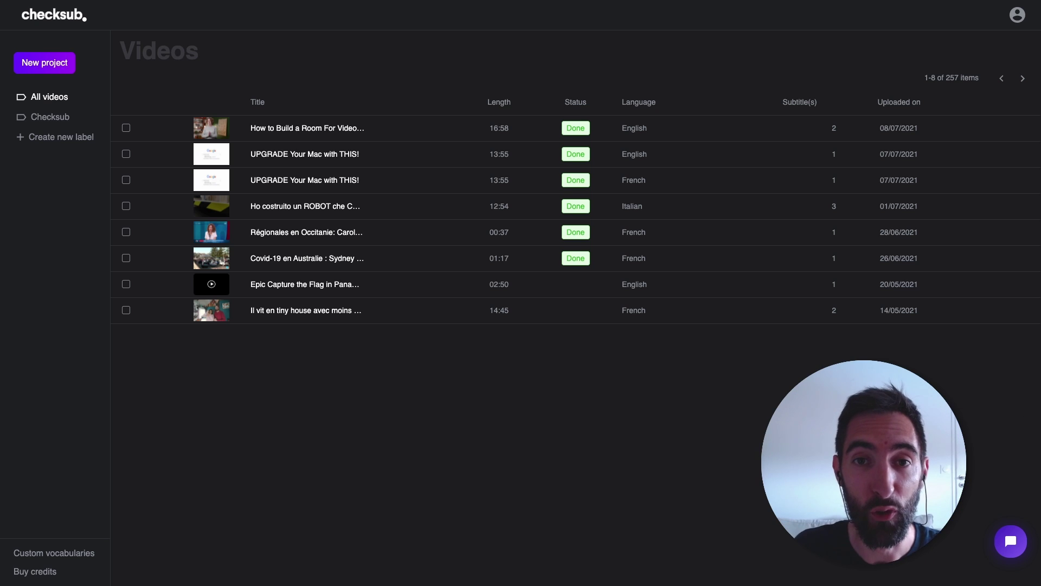